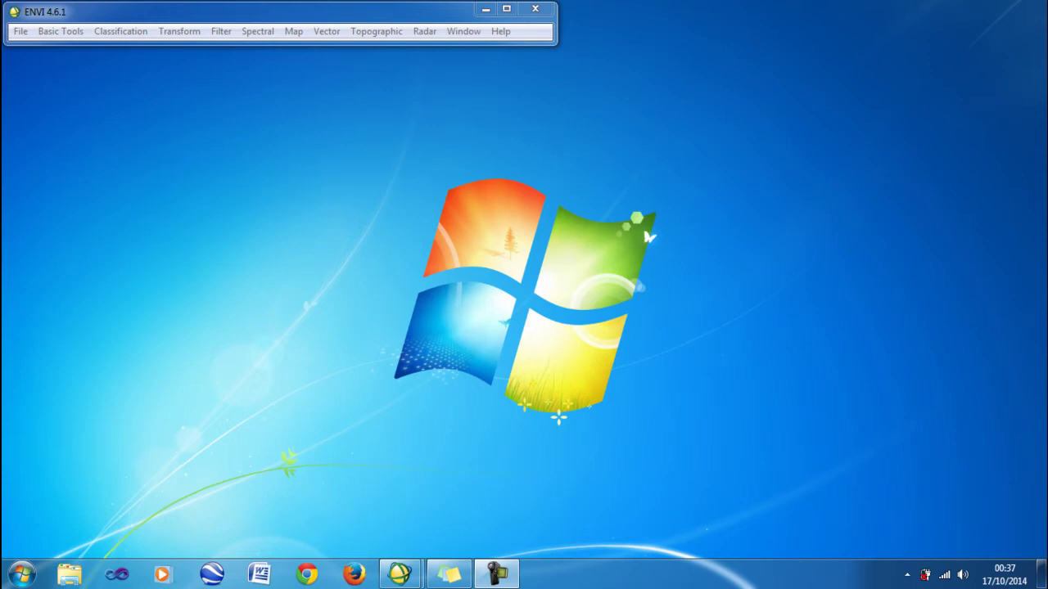
# Step: Open the radar image file f12101.ci2 from the img radar folder
pyautogui.click(21, 31)
pyautogui.press('Return')
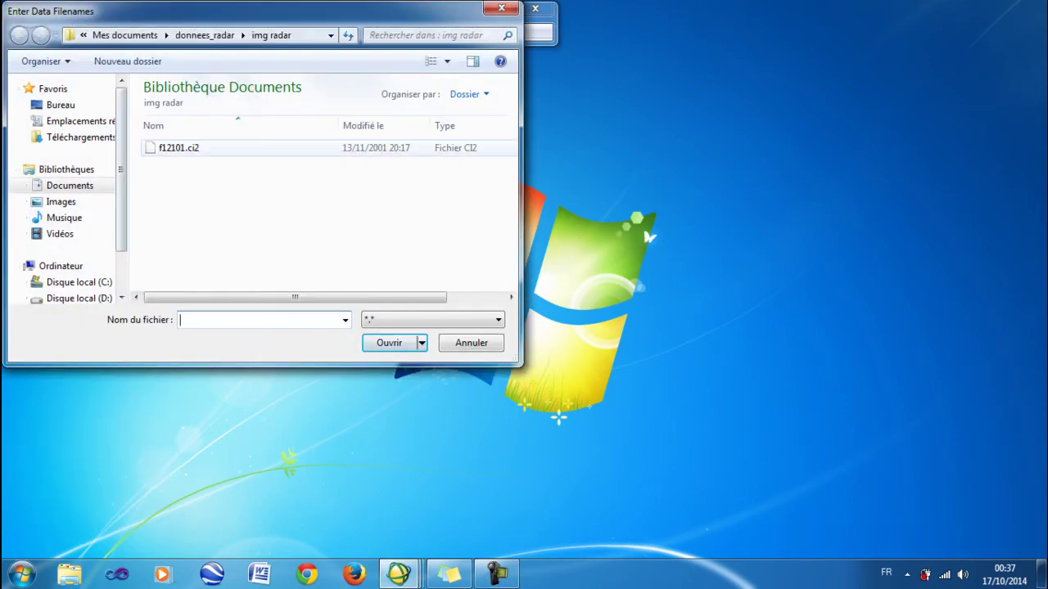
pyautogui.click(178, 148)
pyautogui.click(389, 343)
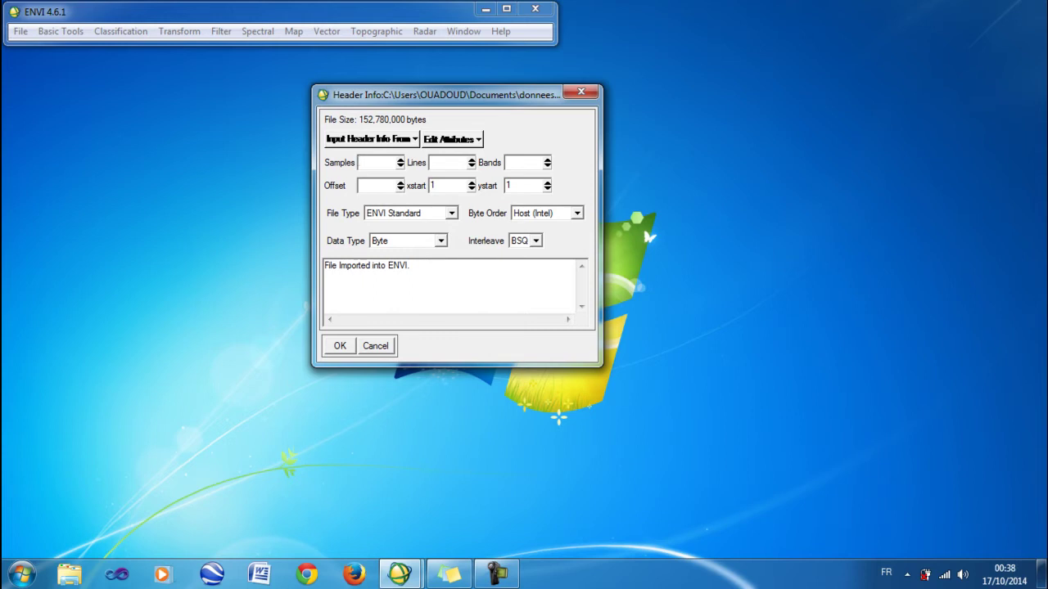
# Step: Set the image dimensions in the header to 7639 samples, 5000 lines and 2 bands
pyautogui.write('7')
pyautogui.write('639')
pyautogui.write('5000')
pyautogui.click(508, 162)
pyautogui.write('2')
# Step: Choose ENVI Standard as the header's file type and Host (Intel) as its byte order
pyautogui.click(451, 213)
pyautogui.click(393, 228)
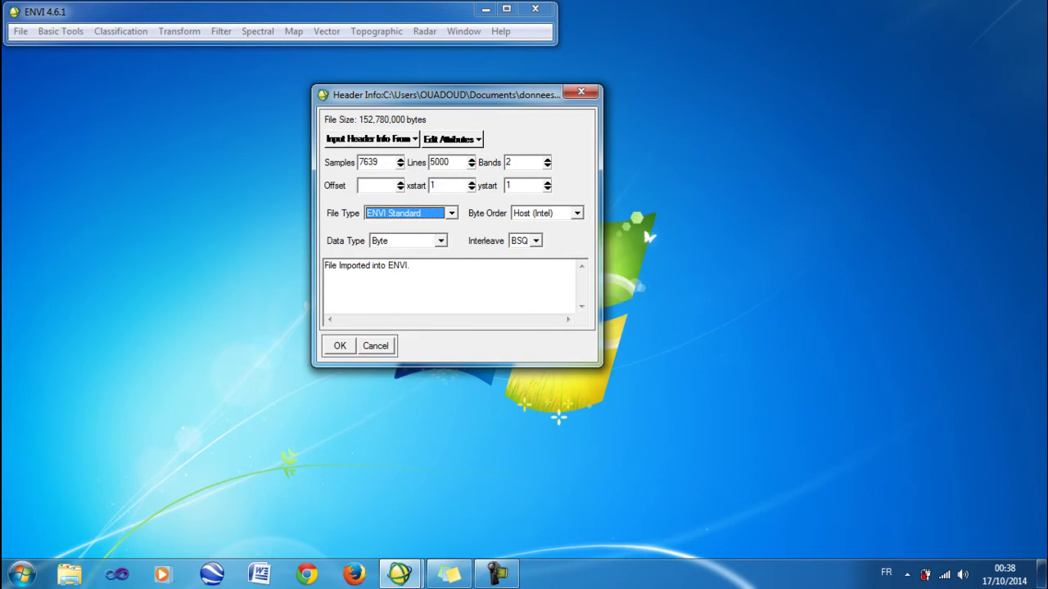
pyautogui.press('Tab')
pyautogui.hotkey('alt', 'Down')
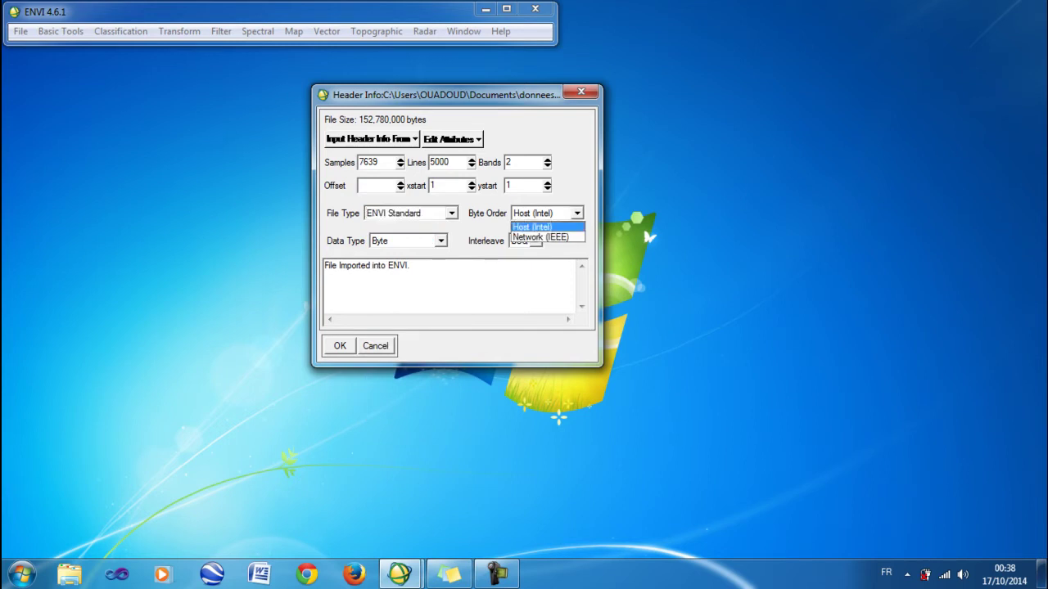
pyautogui.press('Return')
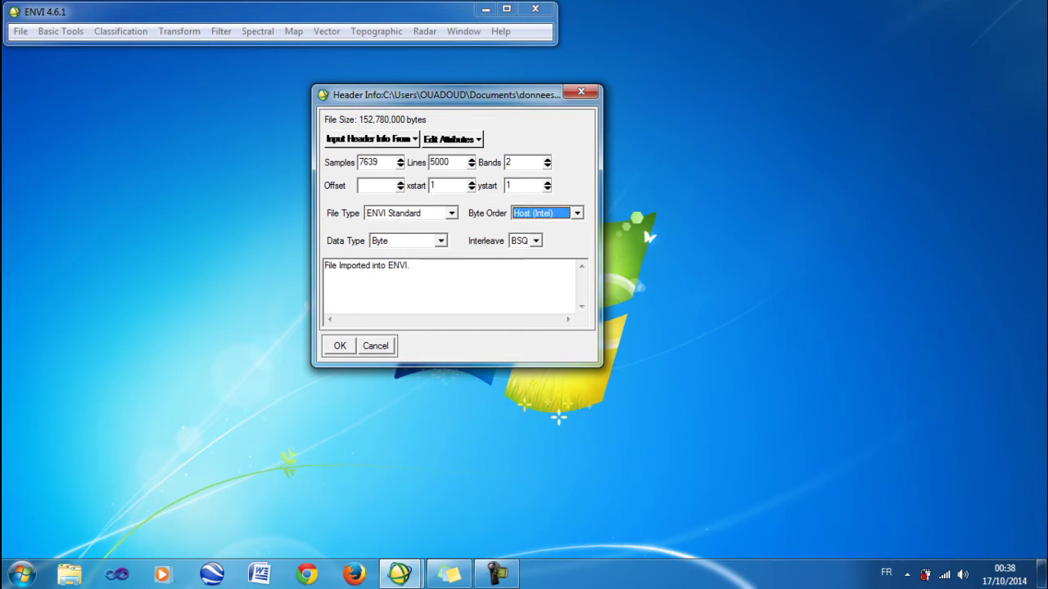
# Step: Set the header's data type to Integer and its interleave to BIP
pyautogui.press('Tab')
pyautogui.hotkey('alt', 'Down')
pyautogui.press('Down')
pyautogui.press('Return')
pyautogui.press('Tab')
pyautogui.hotkey('alt', 'Down')
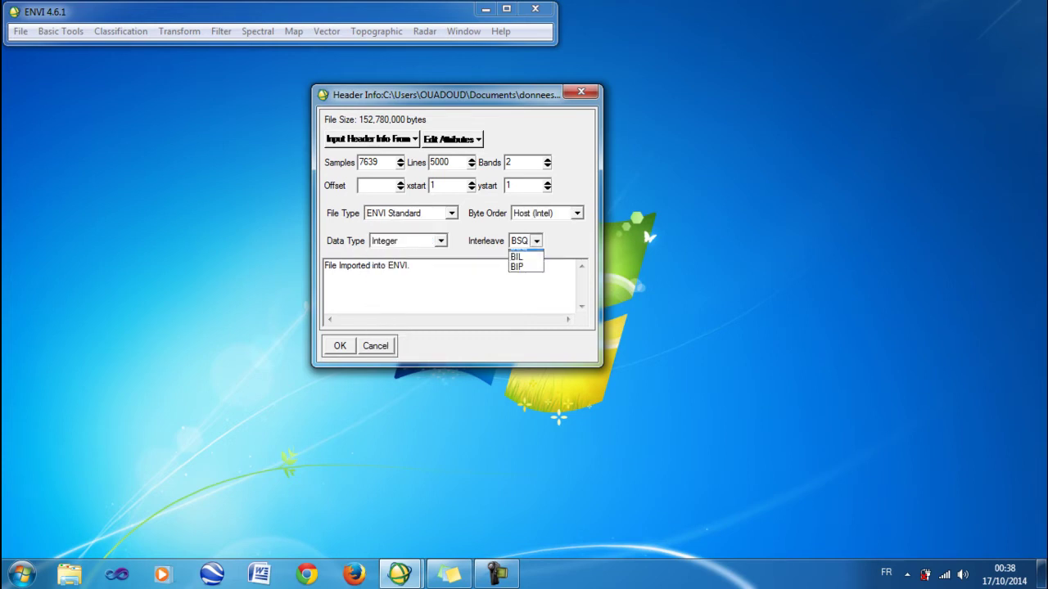
pyautogui.press('Down')
pyautogui.press('Down')
pyautogui.press('Return')
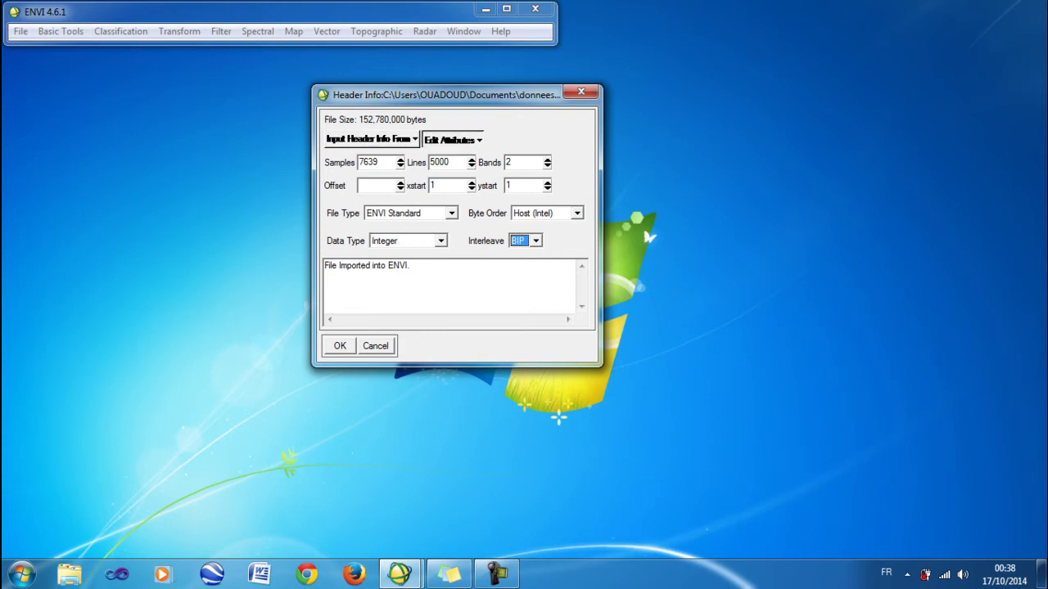
# Step: Rename Band 1 to "reelle" in the header's band name attributes
pyautogui.click(452, 140)
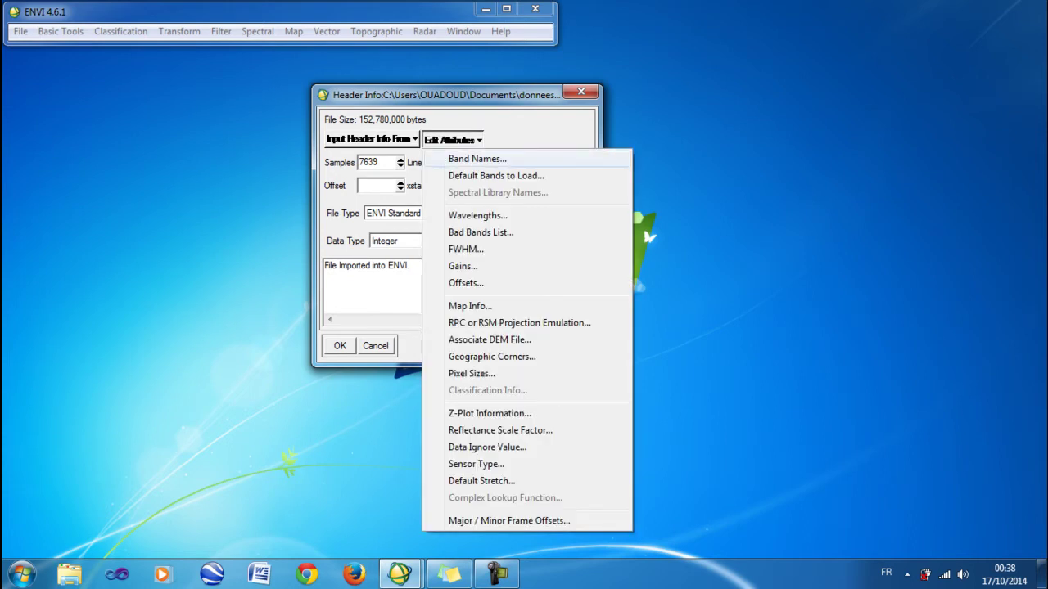
pyautogui.press('Return')
pyautogui.click(391, 142)
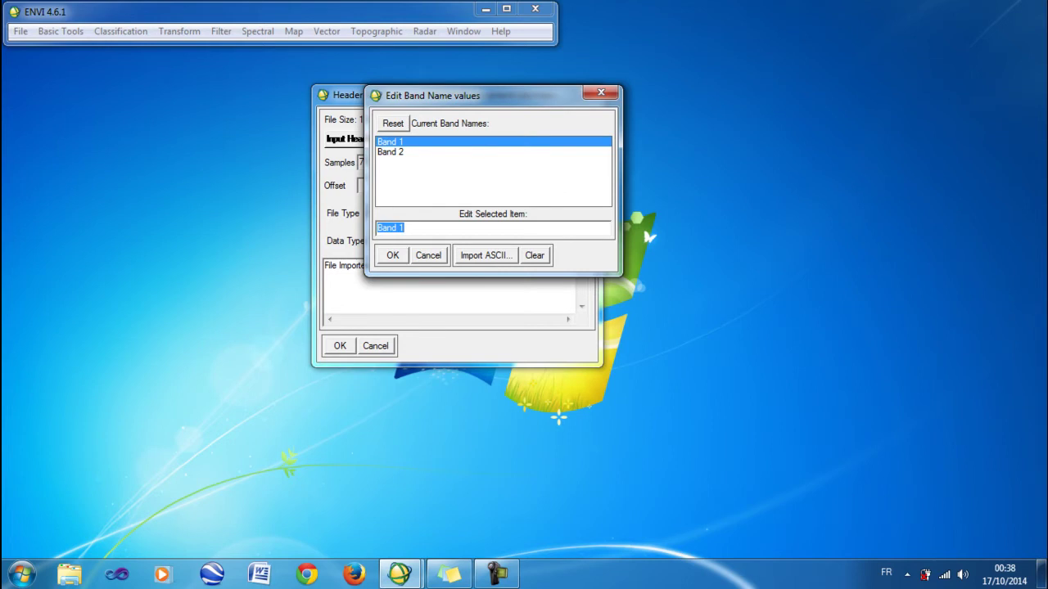
pyautogui.write('reelle')
pyautogui.click(392, 256)
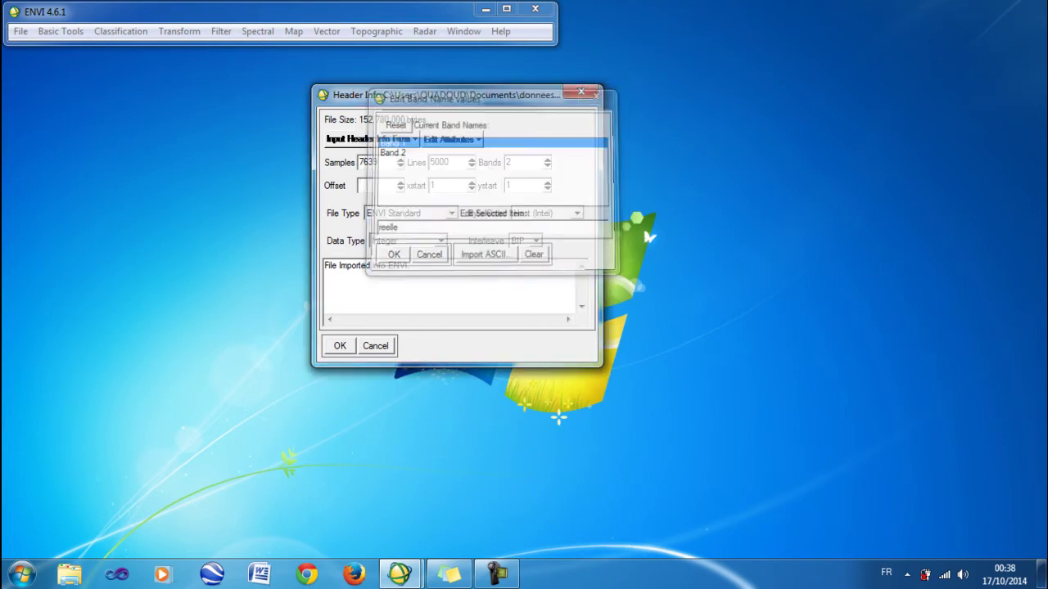
# Step: Rename Band 2 to "imaginaire" in the header's band names and accept the header information
pyautogui.click(453, 140)
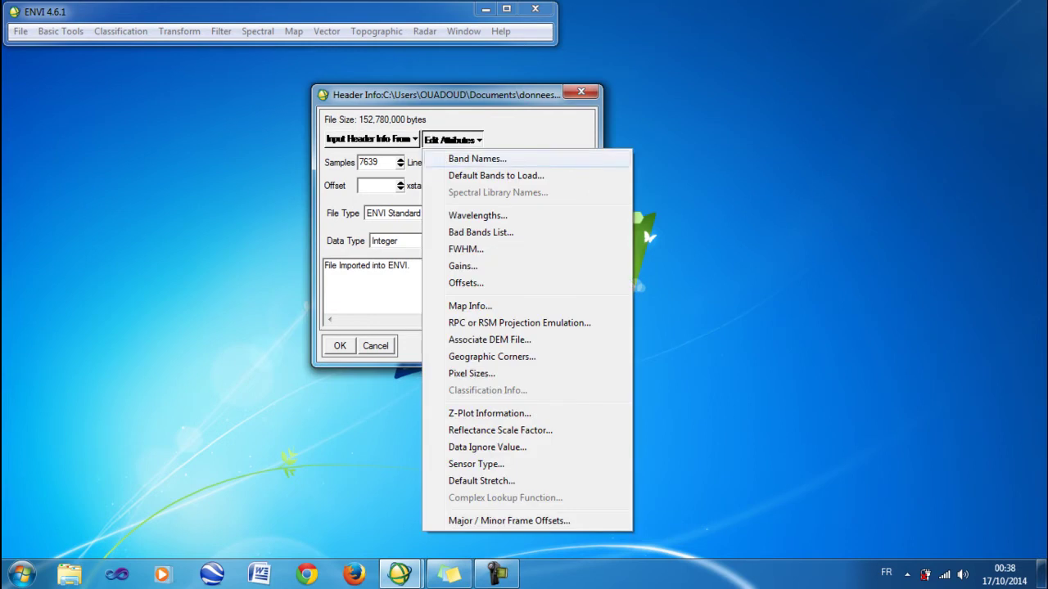
pyautogui.click(477, 158)
pyautogui.click(391, 151)
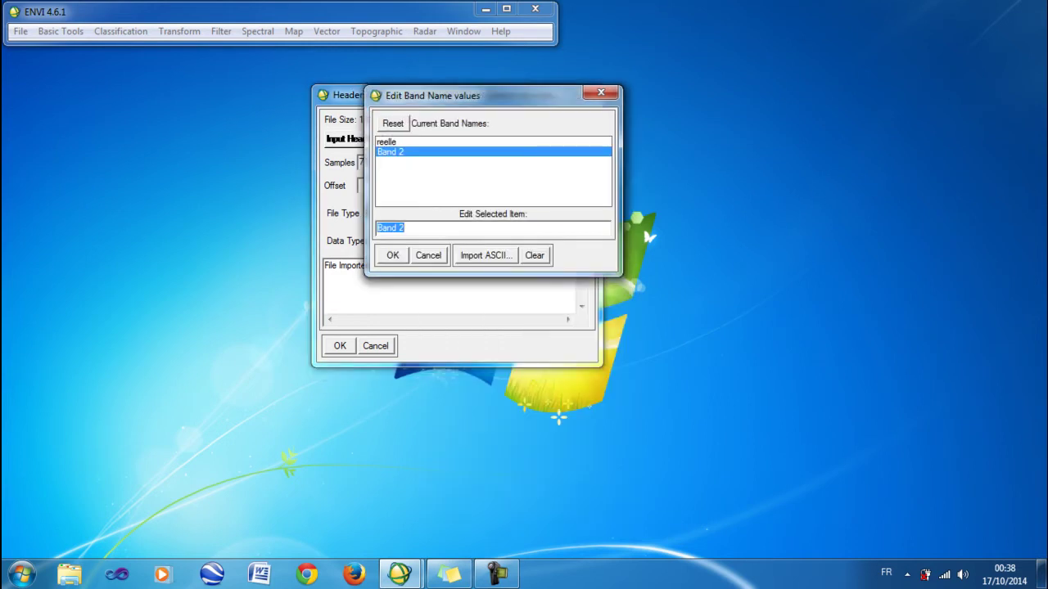
pyautogui.write('imaginaire')
pyautogui.press('Return')
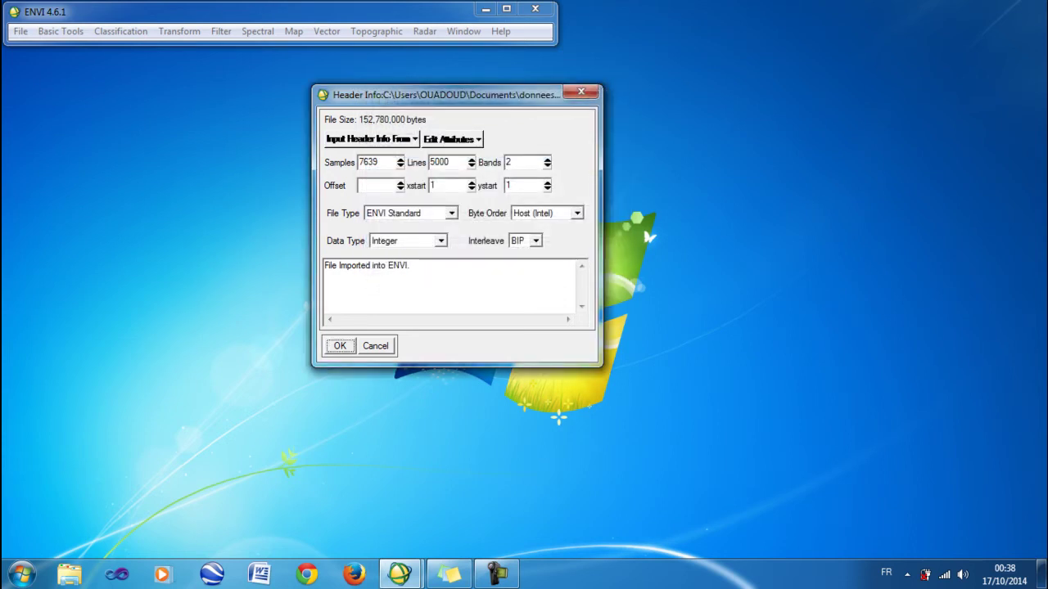
pyautogui.press('Return')
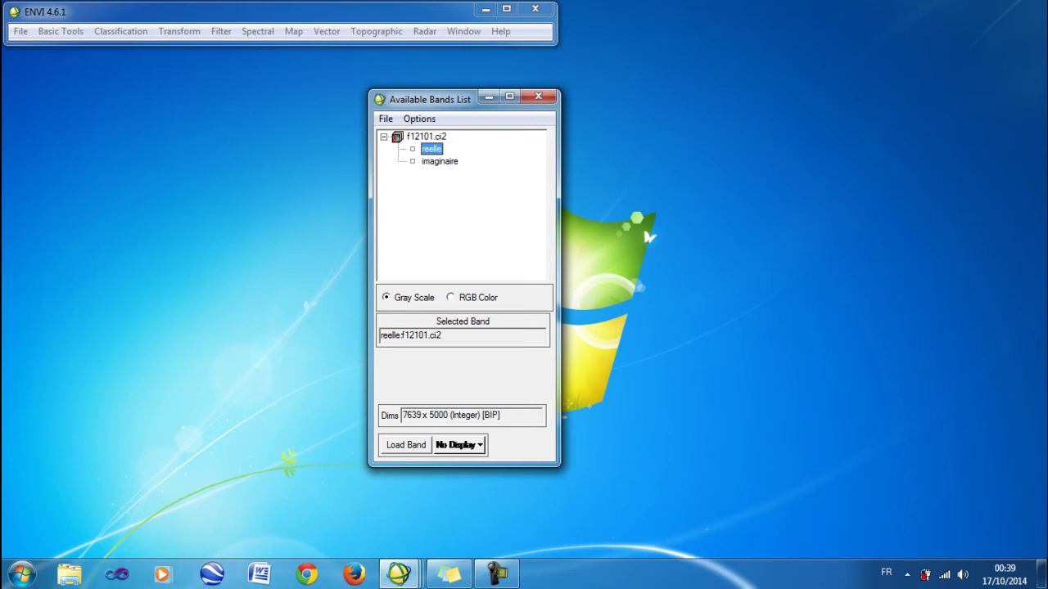
# Step: Load the reelle band in gray scale into a display and view another area of the image
pyautogui.press('Return')
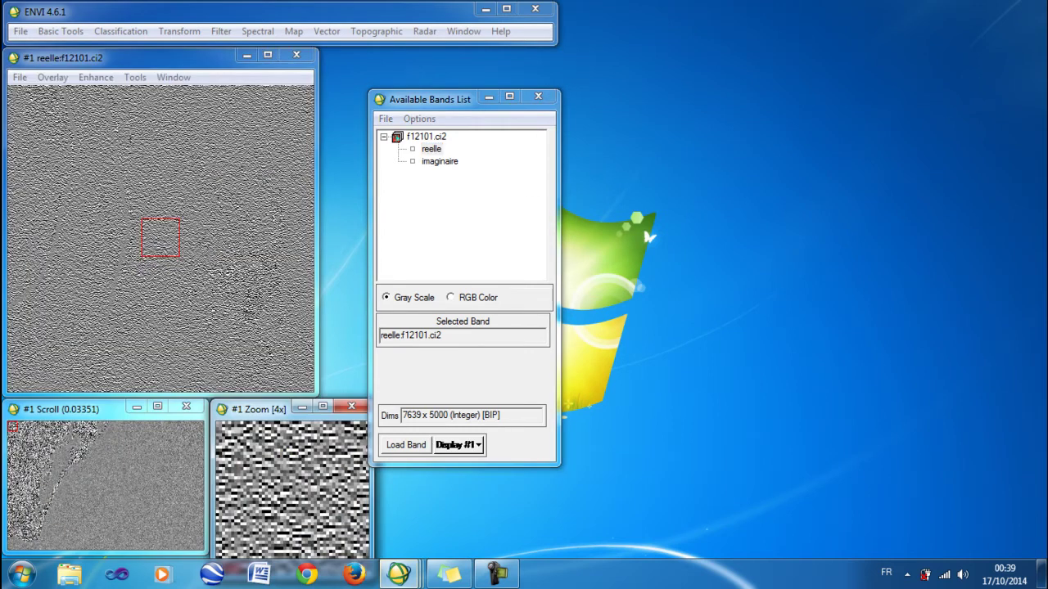
pyautogui.moveTo(13, 427)
pyautogui.mouseDown()
pyautogui.moveTo(55, 437)
pyautogui.moveTo(27, 427)
pyautogui.mouseUp()
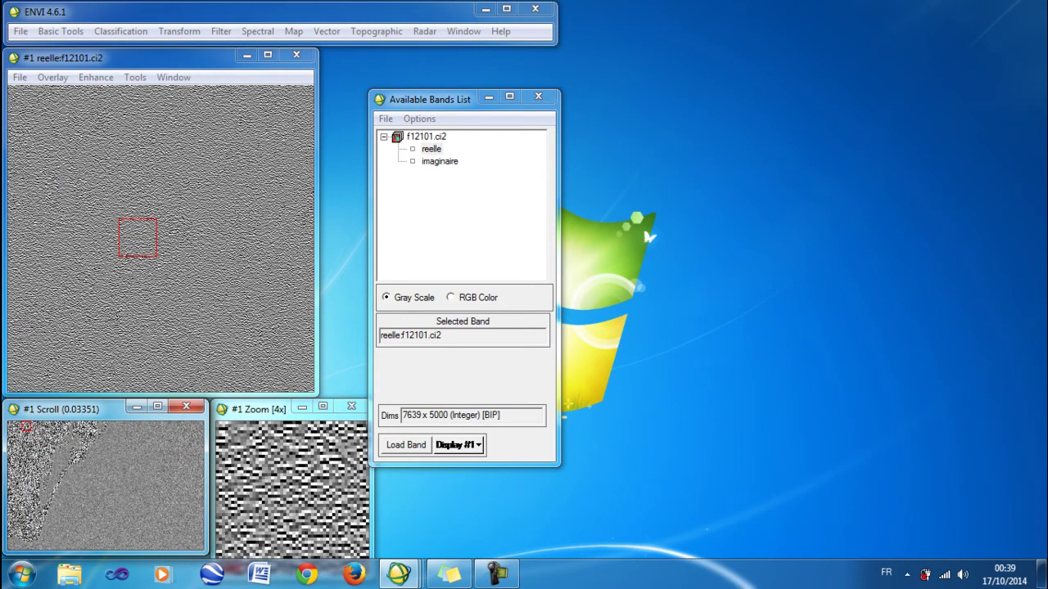
# Step: Load the imaginaire band into a new second display, move its window clear of the first, and view different areas
pyautogui.click(440, 162)
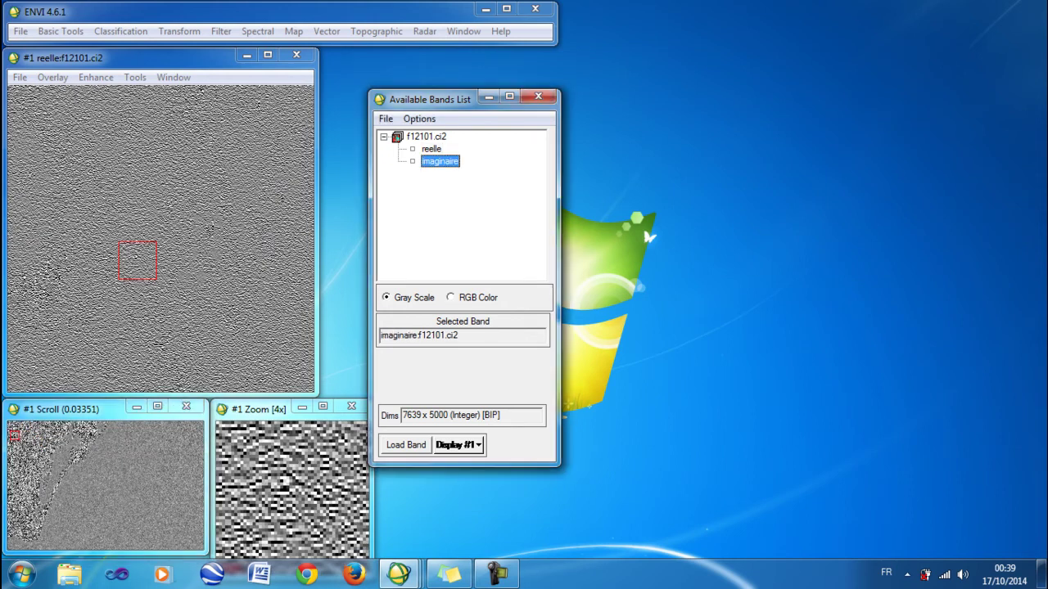
pyautogui.click(458, 445)
pyautogui.click(463, 460)
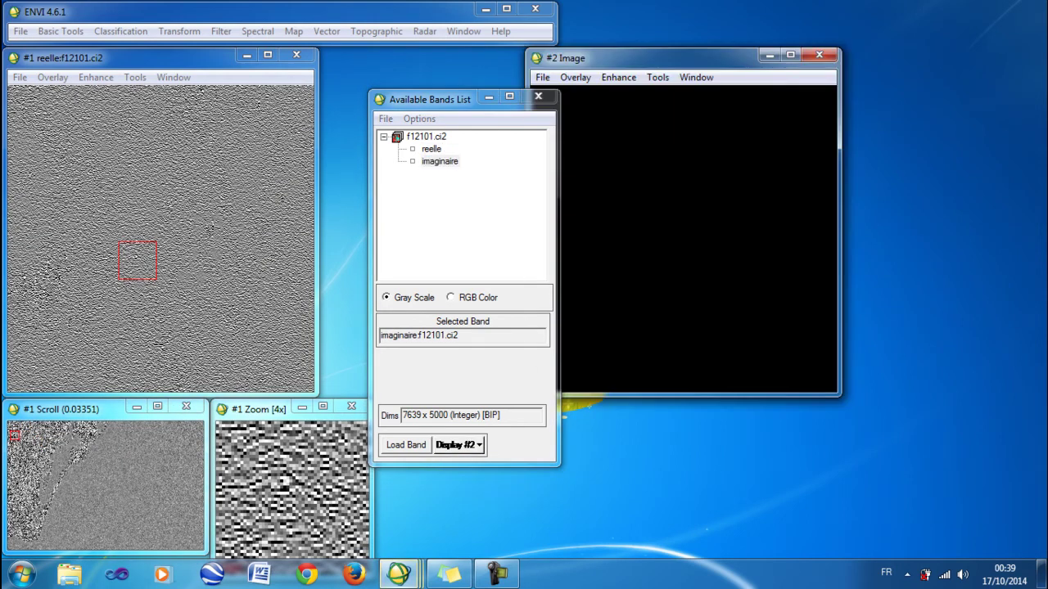
pyautogui.click(406, 444)
pyautogui.moveTo(688, 58); pyautogui.dragTo(770, 30)
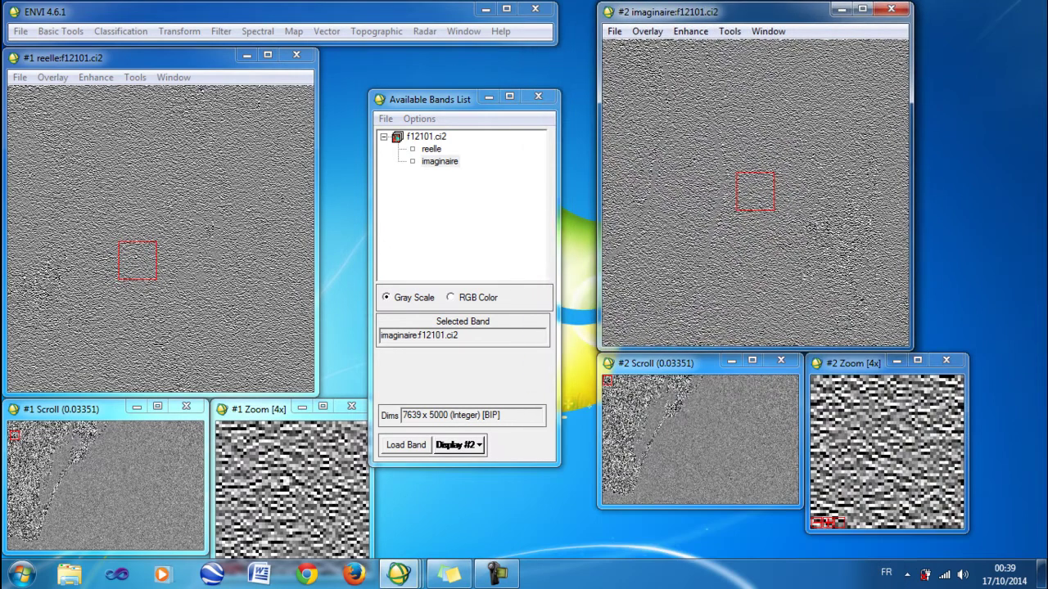
pyautogui.click(641, 405)
pyautogui.click(623, 388)
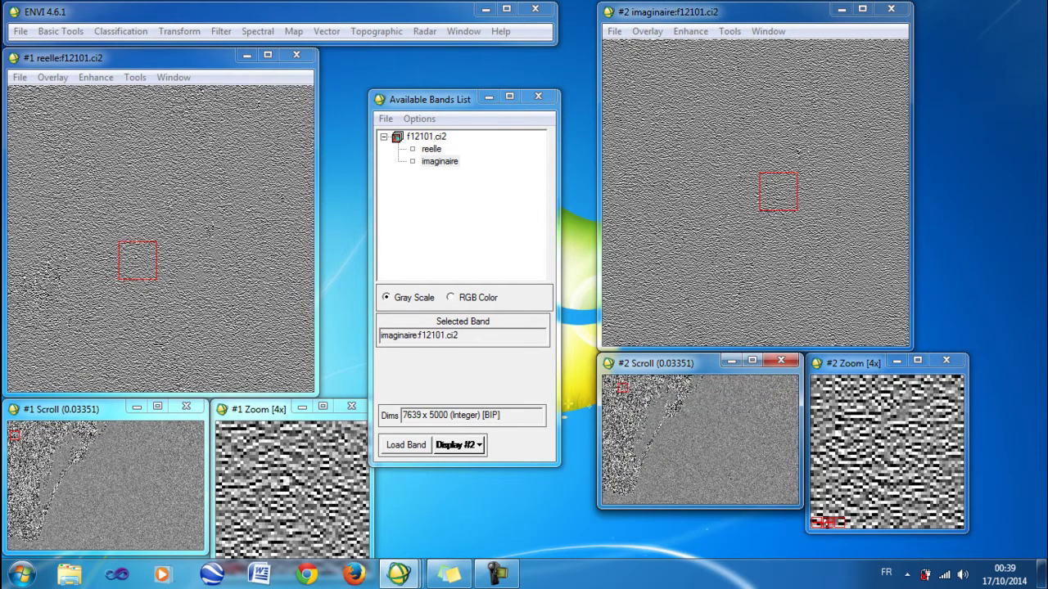
pyautogui.moveTo(623, 388); pyautogui.dragTo(607, 381)
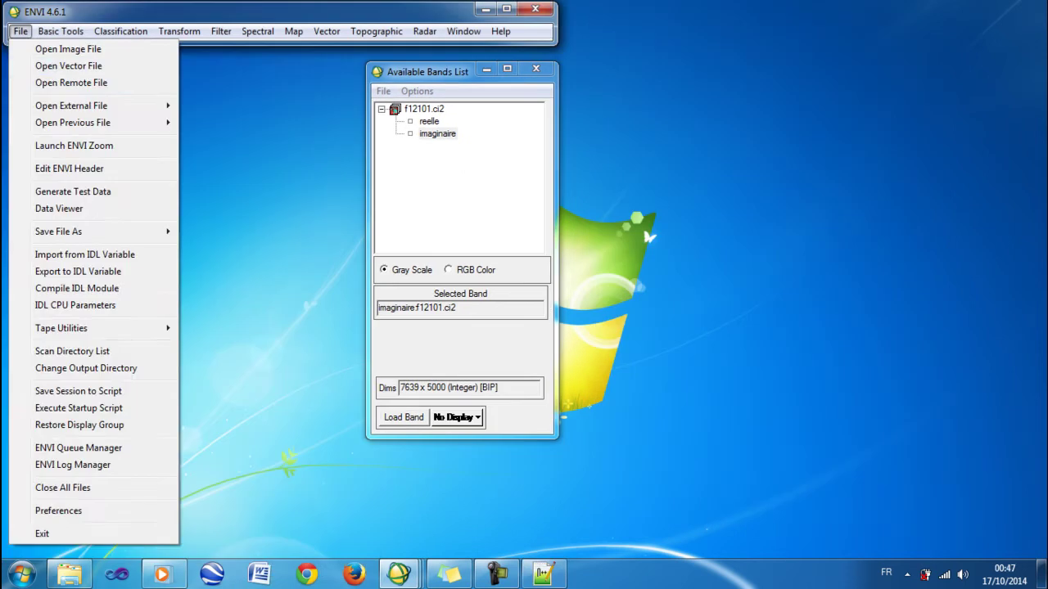
# Step: Add the Band Math expression sqrt(float(b1)^2+float(b2)^2) to the expression list and accept it
pyautogui.moveTo(60, 31)
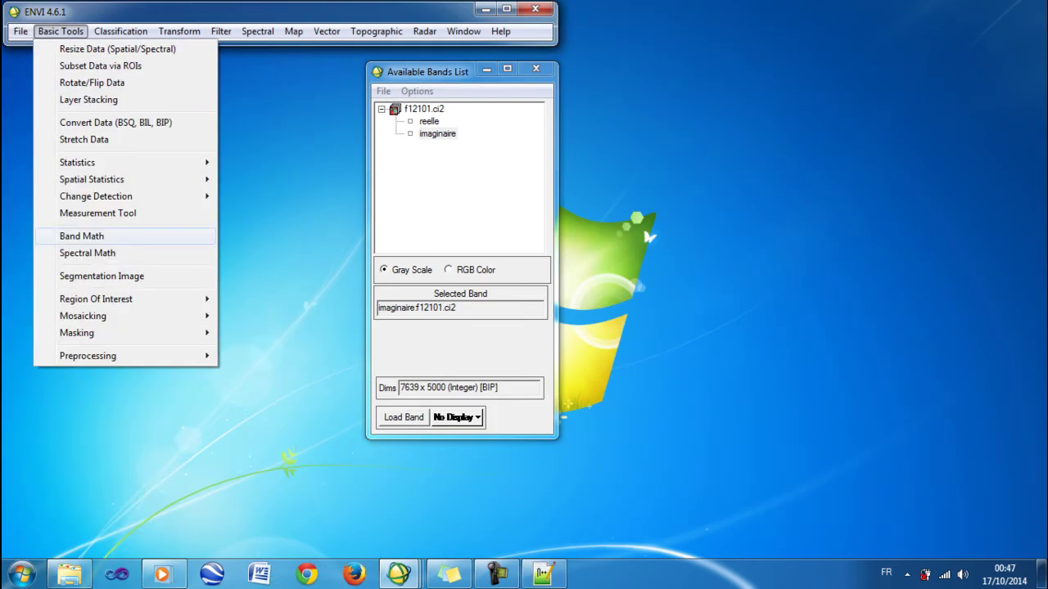
pyautogui.click(82, 236)
pyautogui.moveTo(460, 213); pyautogui.dragTo(724, 165)
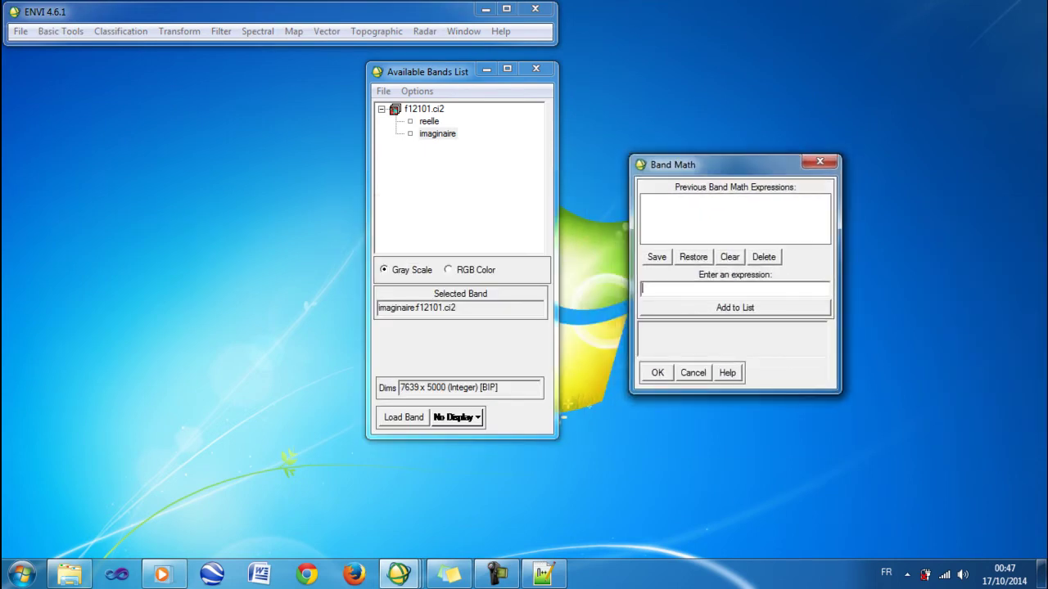
pyautogui.write('sqrt')
pyautogui.write('(float(b1)^2+float(b2')
pyautogui.write(')')
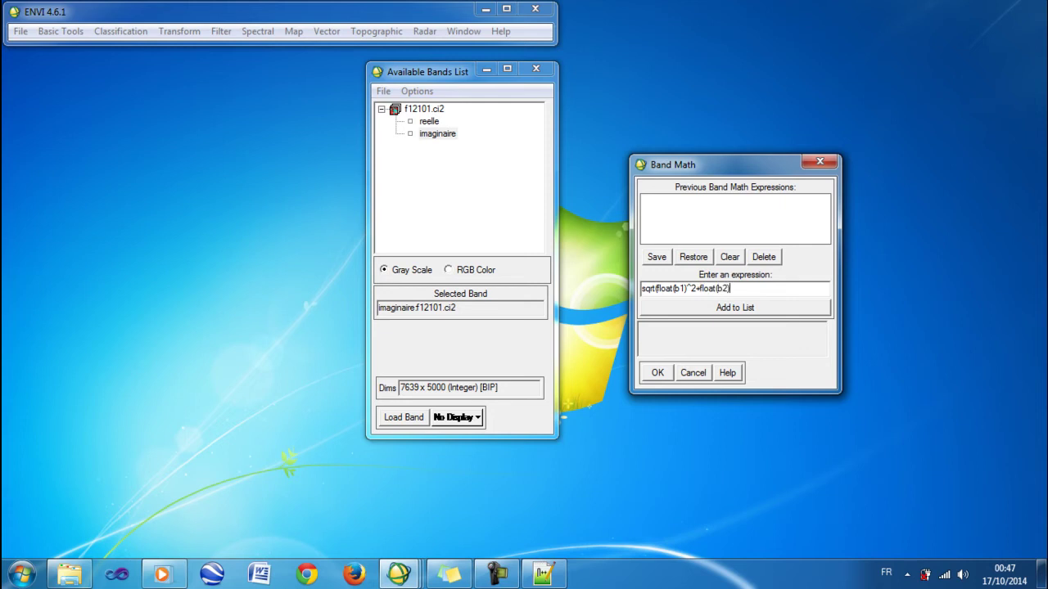
pyautogui.write('^2)')
pyautogui.click(735, 308)
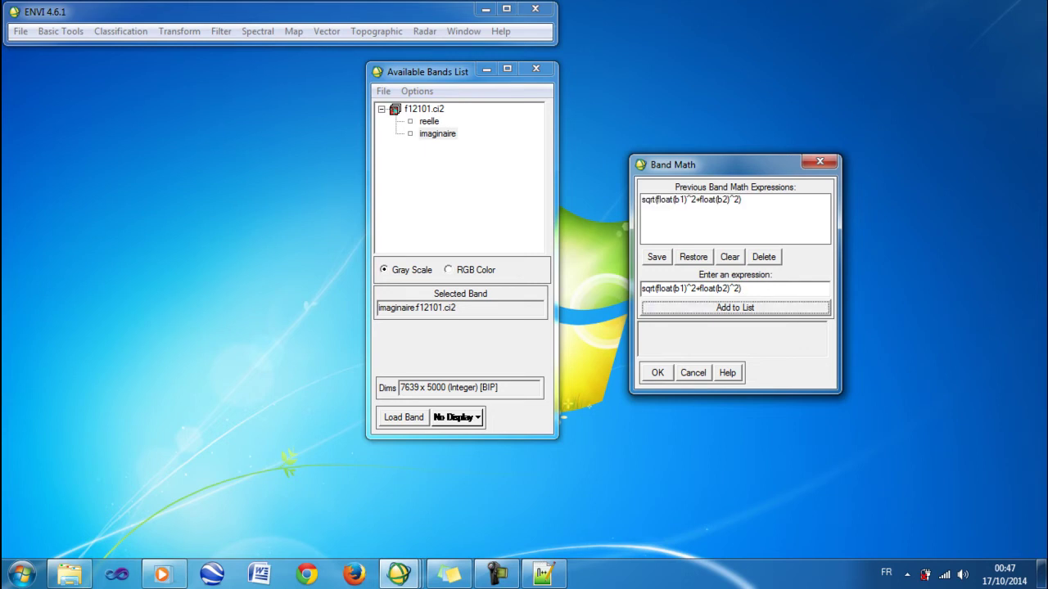
pyautogui.click(657, 372)
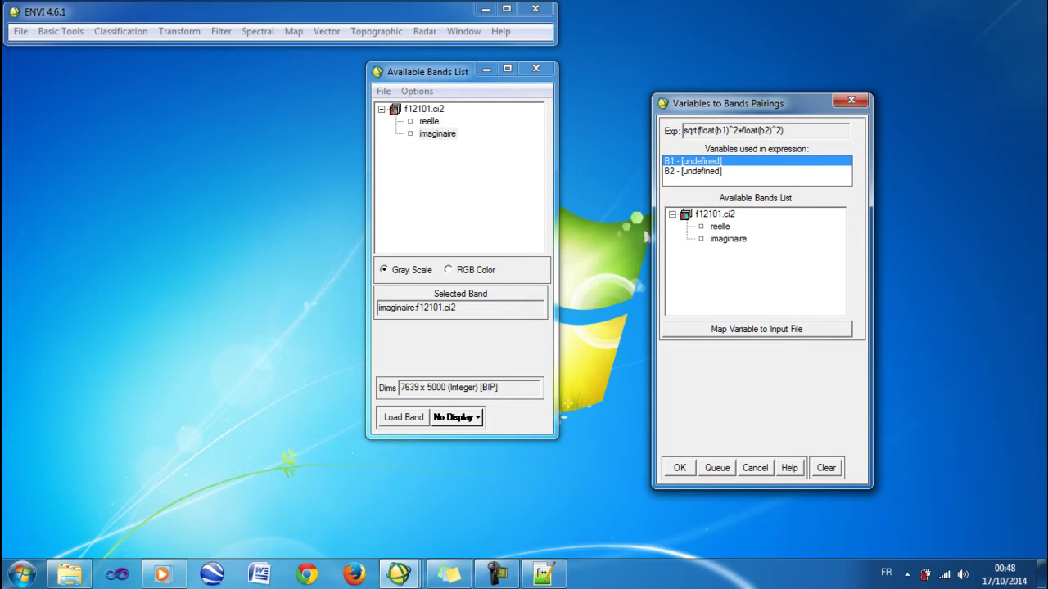
# Step: Pair variable B1 with the reelle band and B2 with the imaginaire band of f12101.ci2
pyautogui.click(720, 226)
pyautogui.click(694, 172)
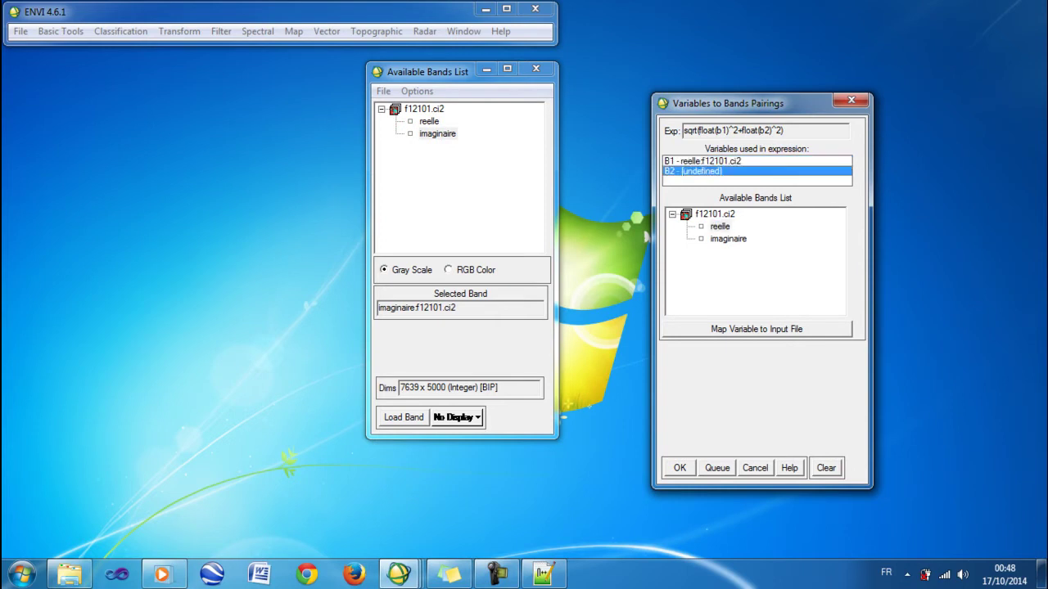
pyautogui.click(729, 239)
# Step: Browse for the Band Math output file location in Documents, donnees_radar, img radar
pyautogui.click(769, 413)
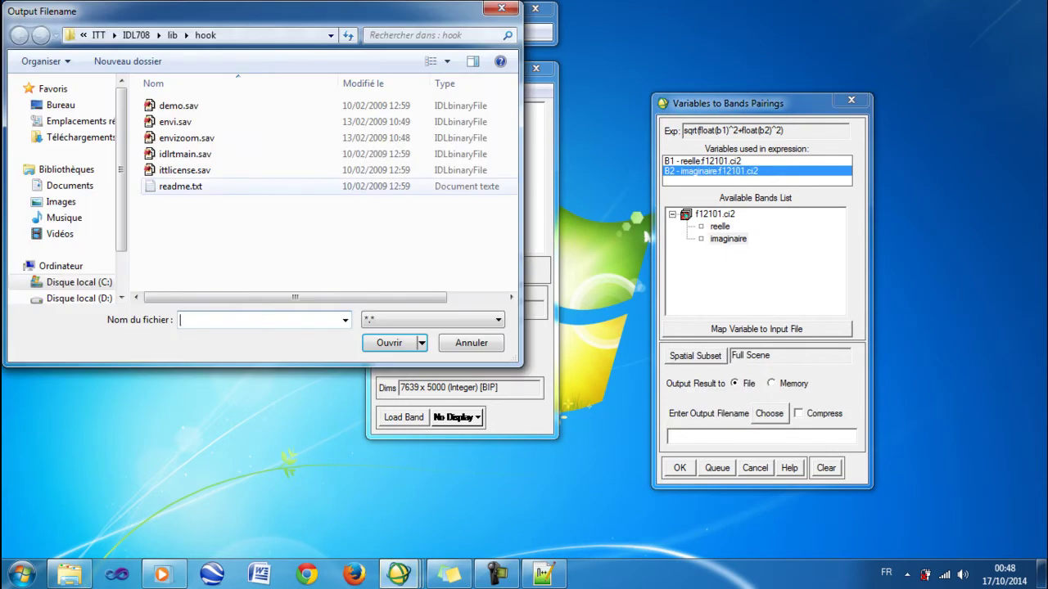
pyautogui.click(69, 185)
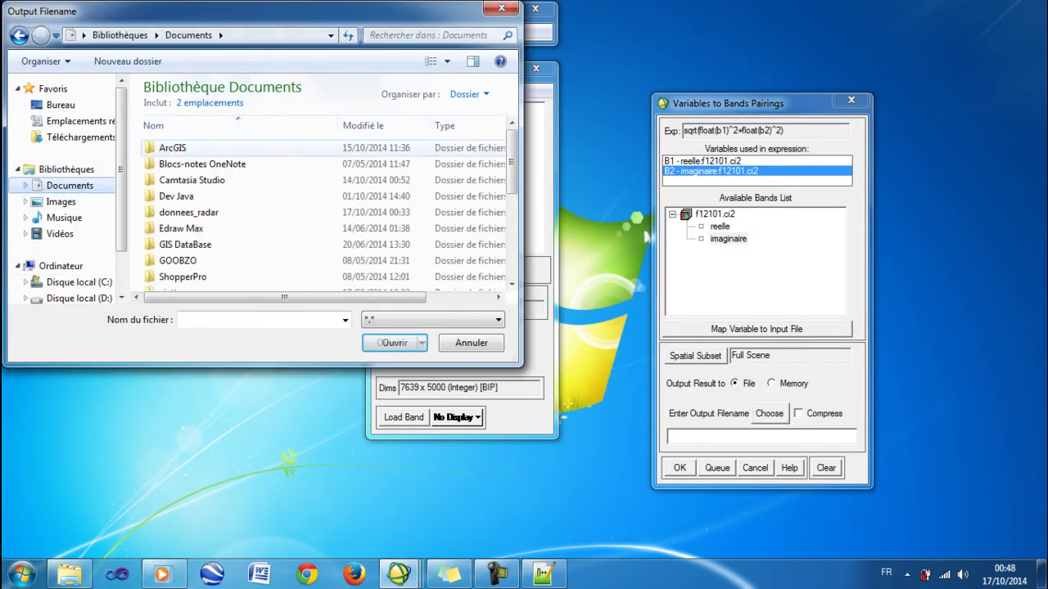
pyautogui.click(214, 213)
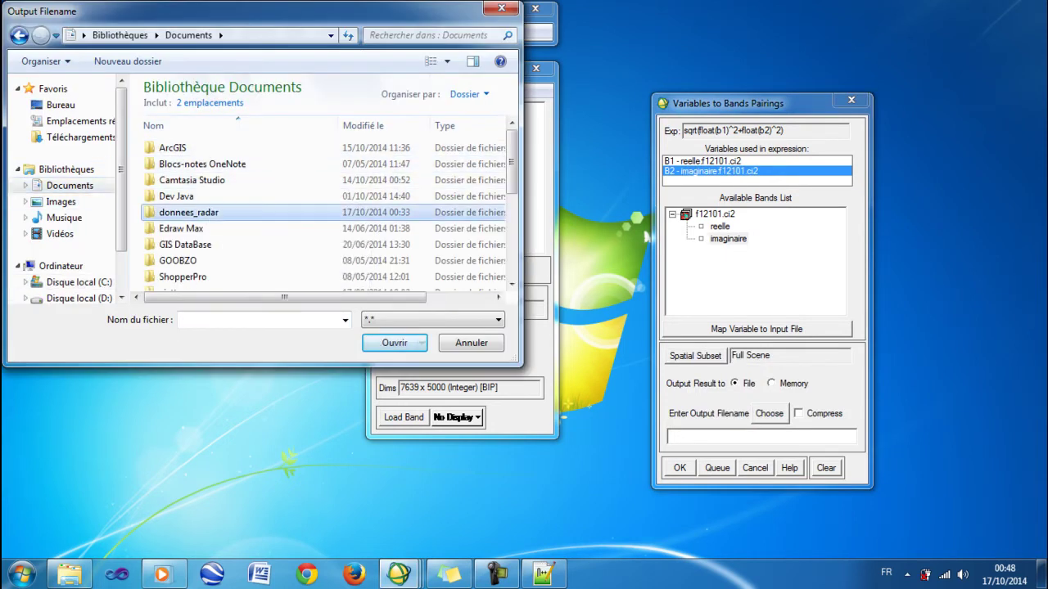
pyautogui.doubleClick(189, 212)
pyautogui.doubleClick(185, 148)
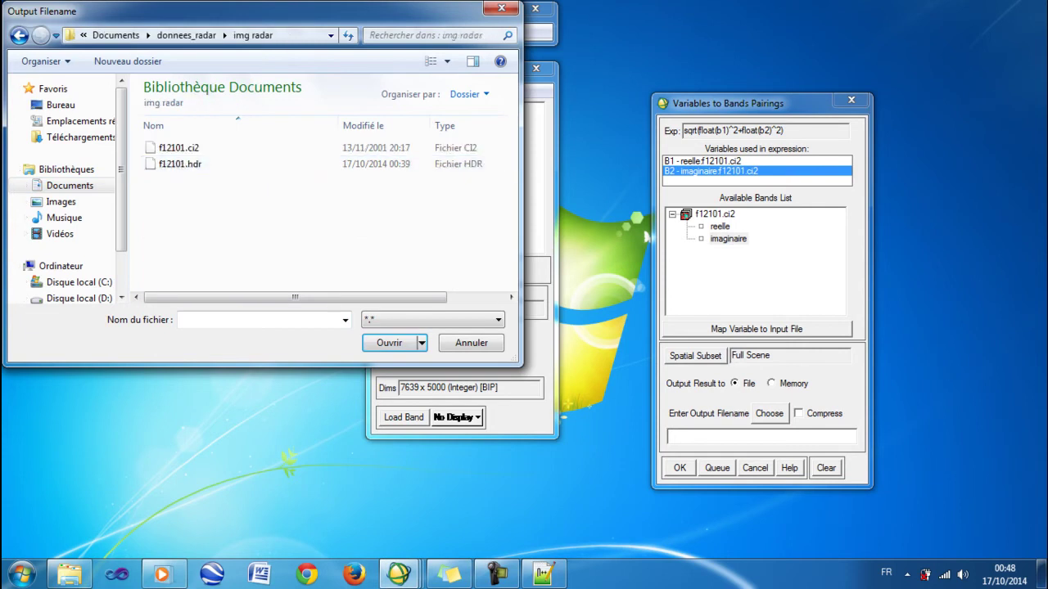
# Step: Create a new folder named "resultats" inside the img radar folder
pyautogui.rightClick(198, 187)
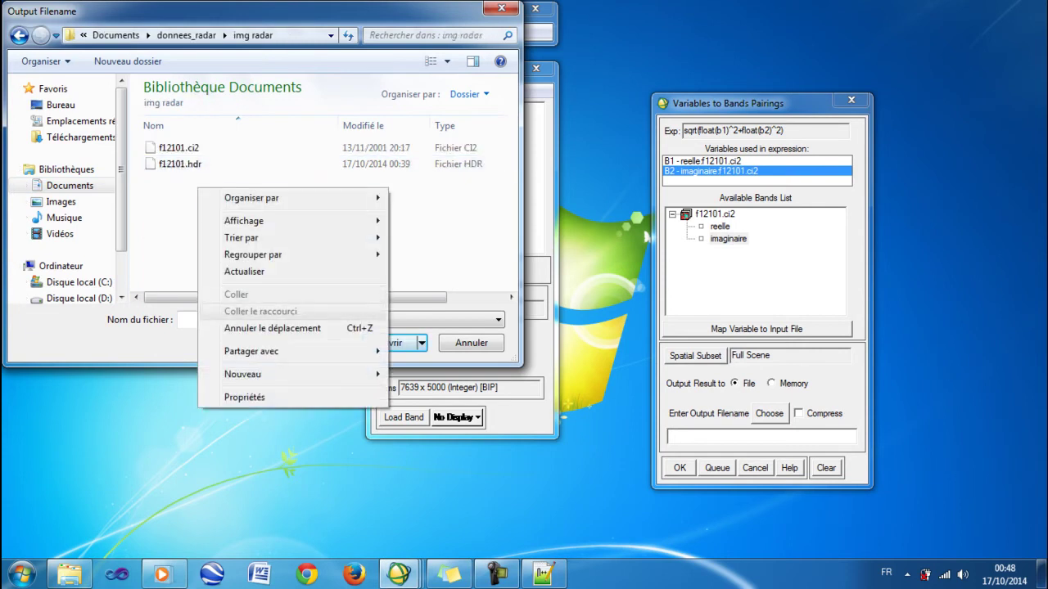
pyautogui.moveTo(246, 374)
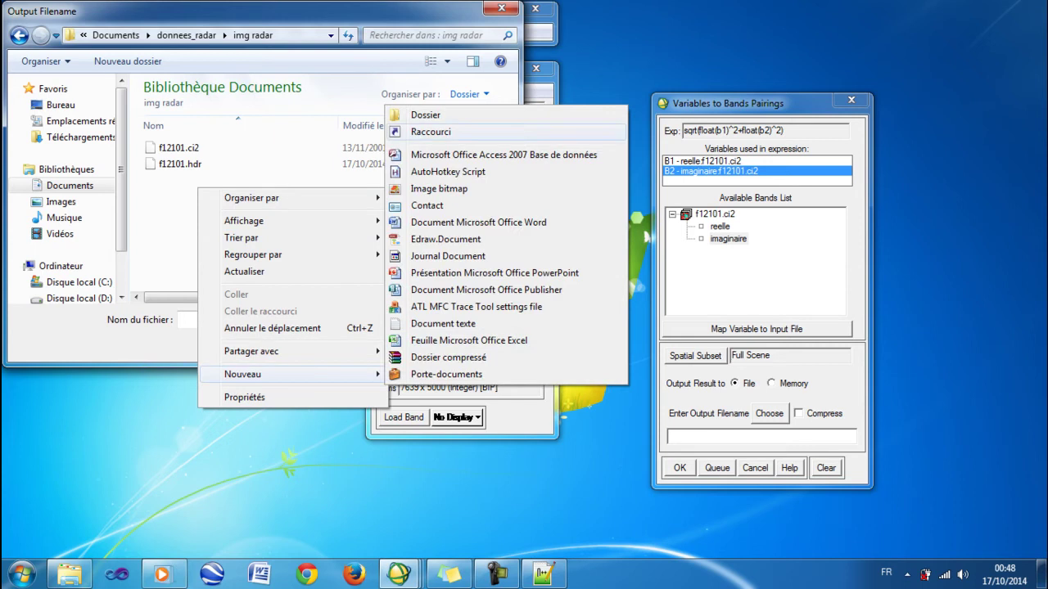
pyautogui.click(418, 114)
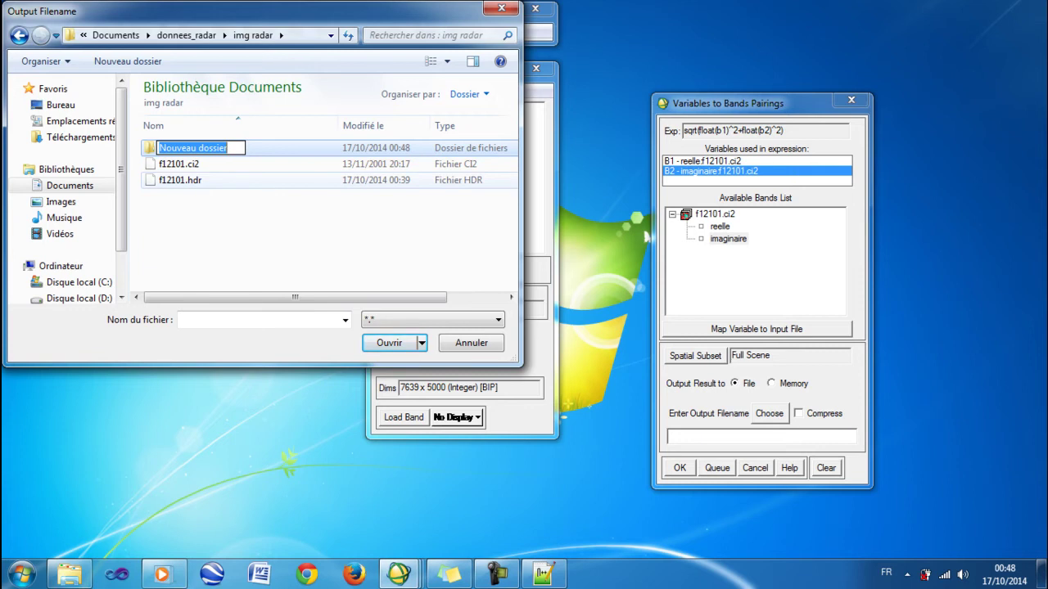
pyautogui.write('resultats')
pyautogui.press('Return')
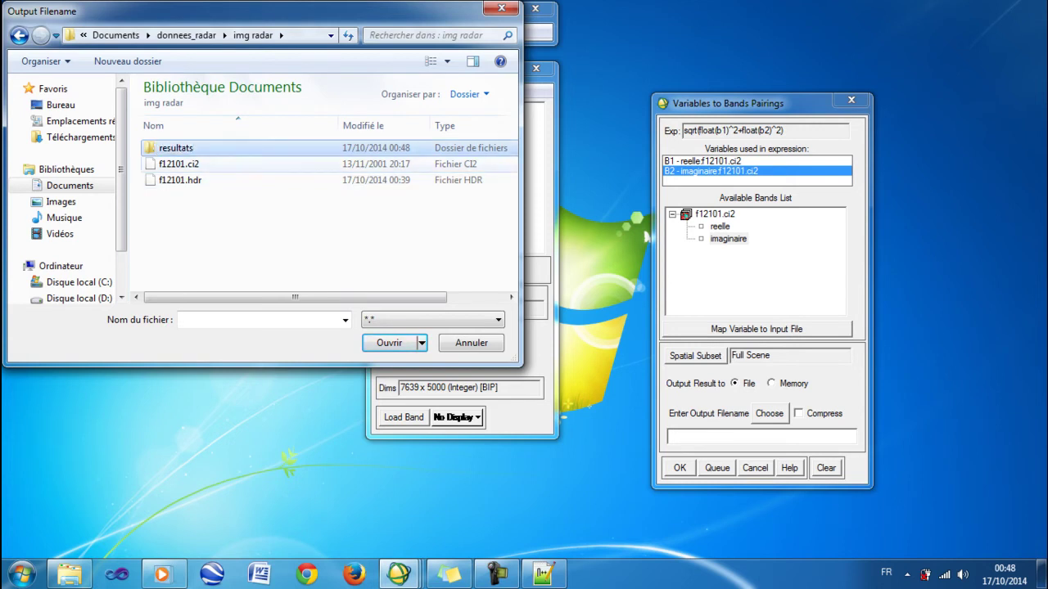
# Step: Save the Band Math output as "amplitude" in the resultats folder and run the calculation
pyautogui.press('Return')
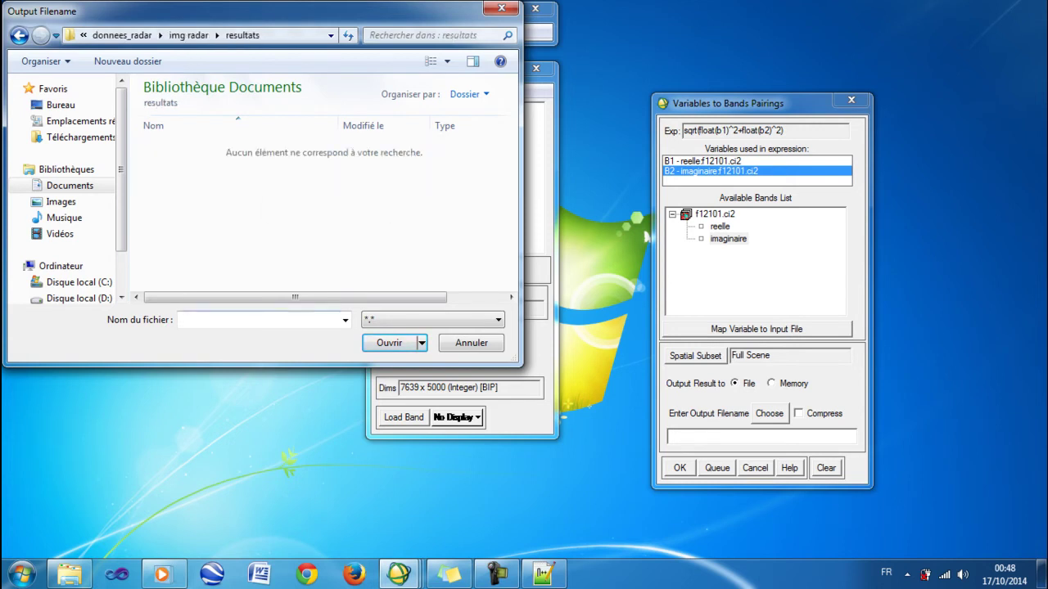
pyautogui.write('amplitude')
pyautogui.press('Return')
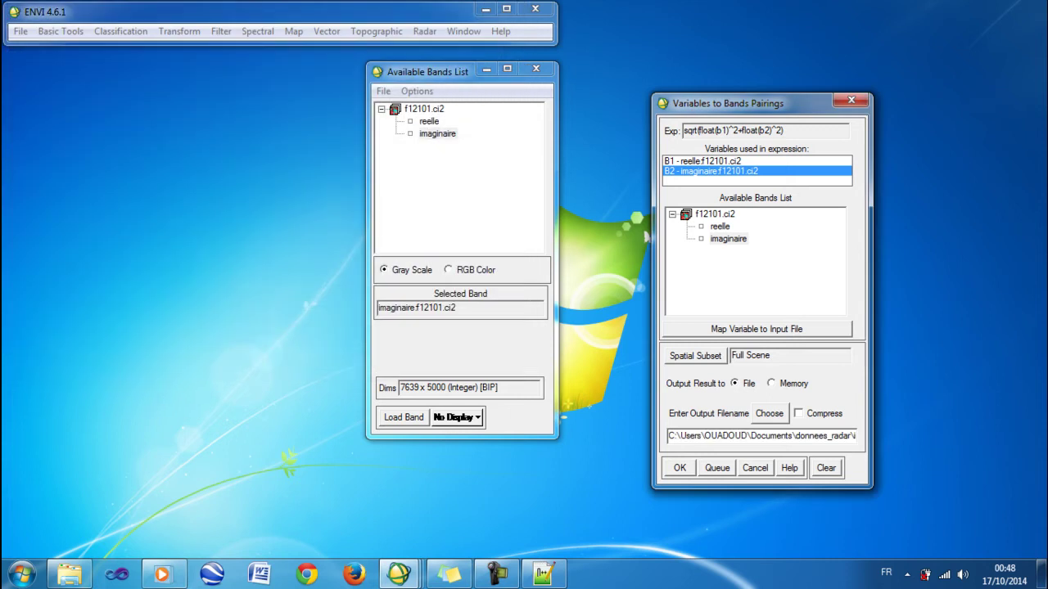
pyautogui.press('Return')
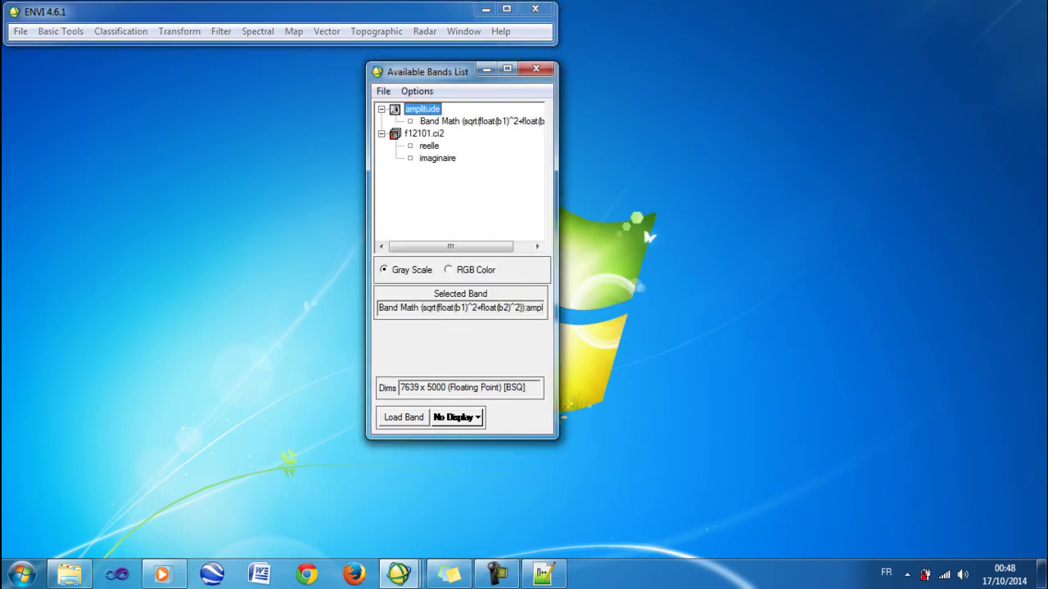
# Step: Load the amplitude band into a display and inspect several areas of the land in the image
pyautogui.click(403, 417)
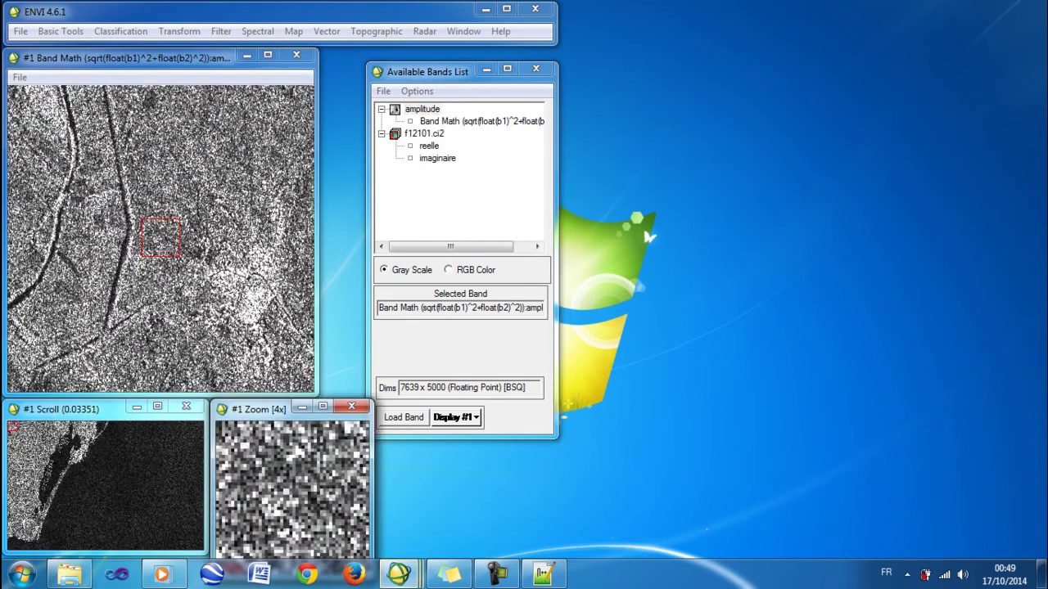
pyautogui.moveTo(161, 238); pyautogui.dragTo(44, 150)
pyautogui.click(76, 450)
pyautogui.click(44, 436)
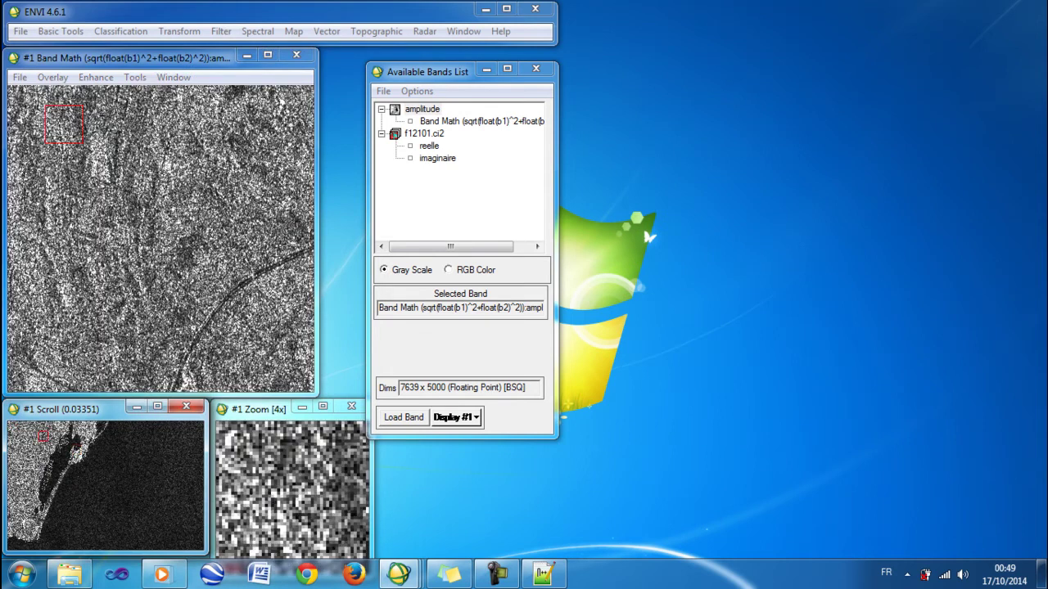
pyautogui.click(18, 426)
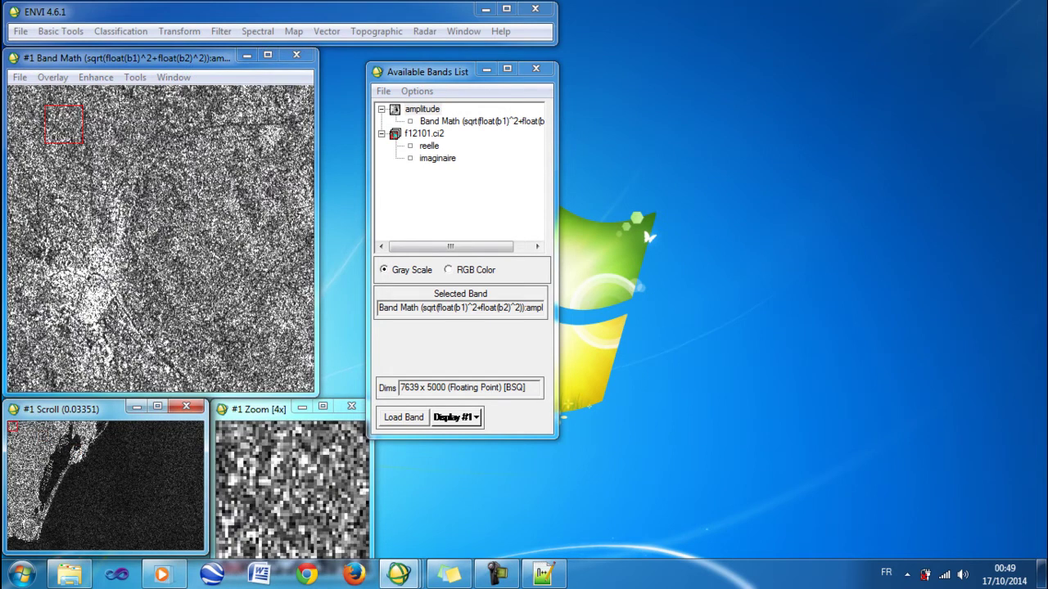
# Step: Load the reelle band of f12101.ci2 in gray scale into a new display
pyautogui.click(429, 146)
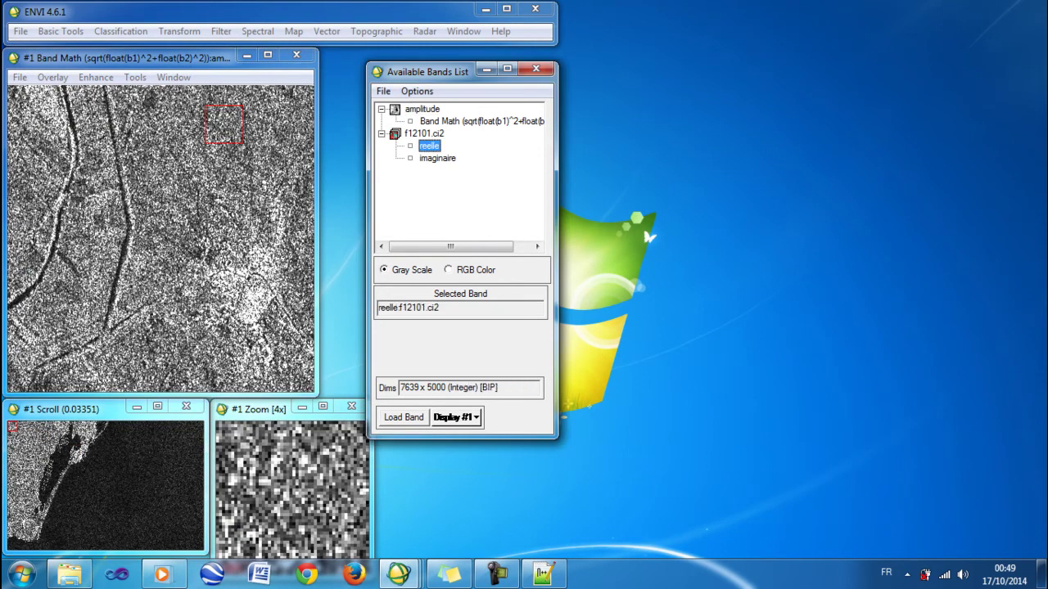
pyautogui.click(456, 417)
pyautogui.click(483, 434)
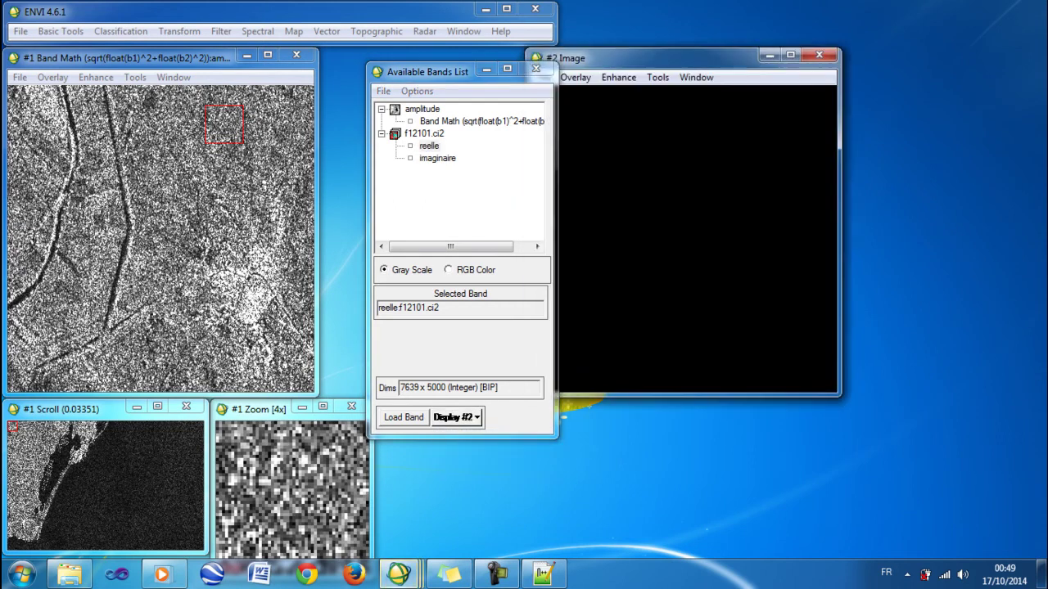
pyautogui.click(404, 417)
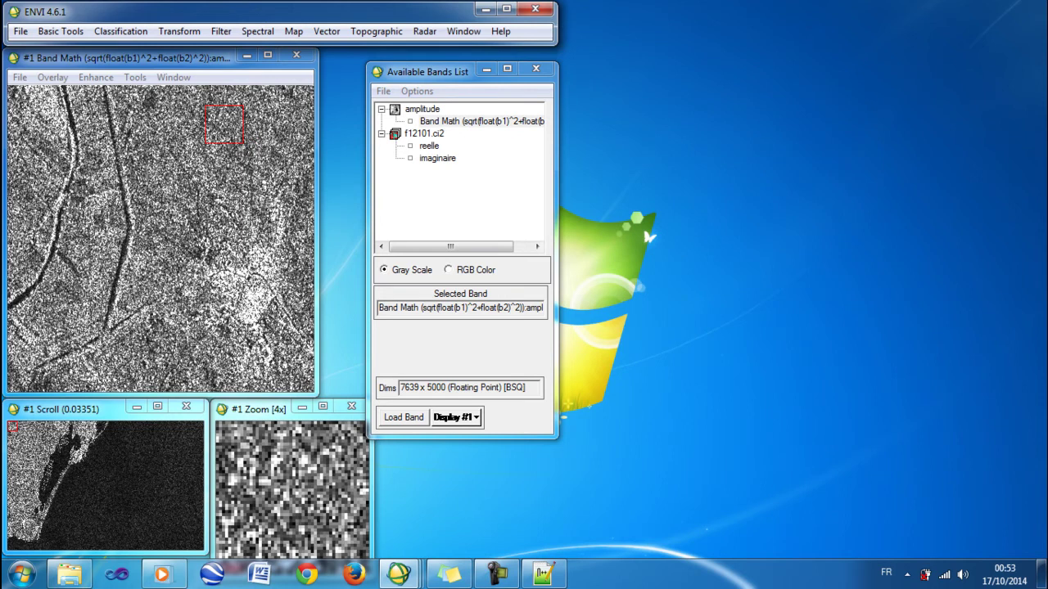
# Step: Add the Band Math expression (b3)^2 to the expression list and accept it
pyautogui.click(60, 31)
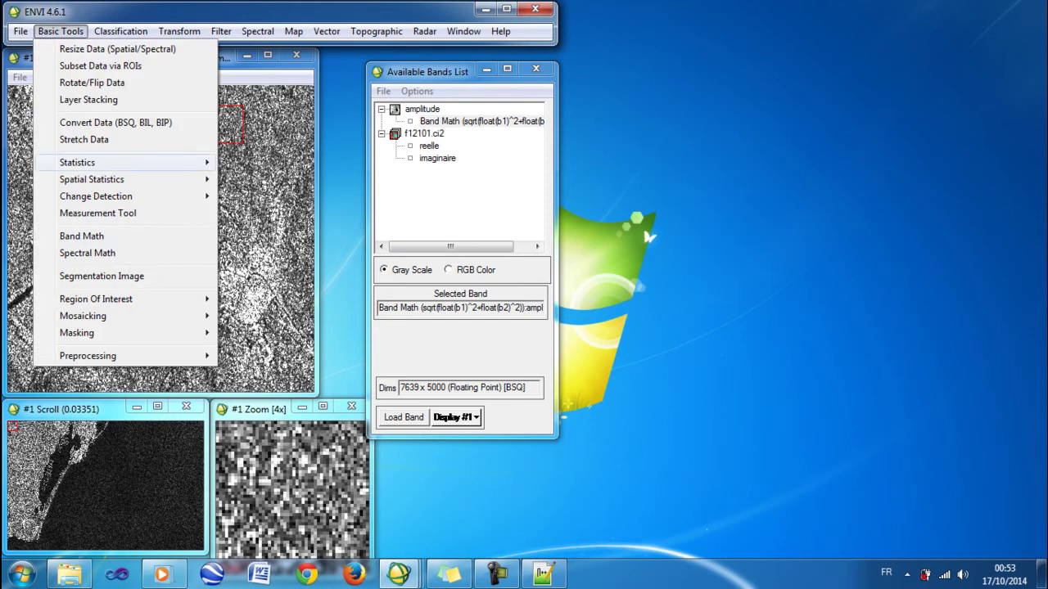
pyautogui.click(82, 236)
pyautogui.moveTo(408, 214); pyautogui.dragTo(713, 111)
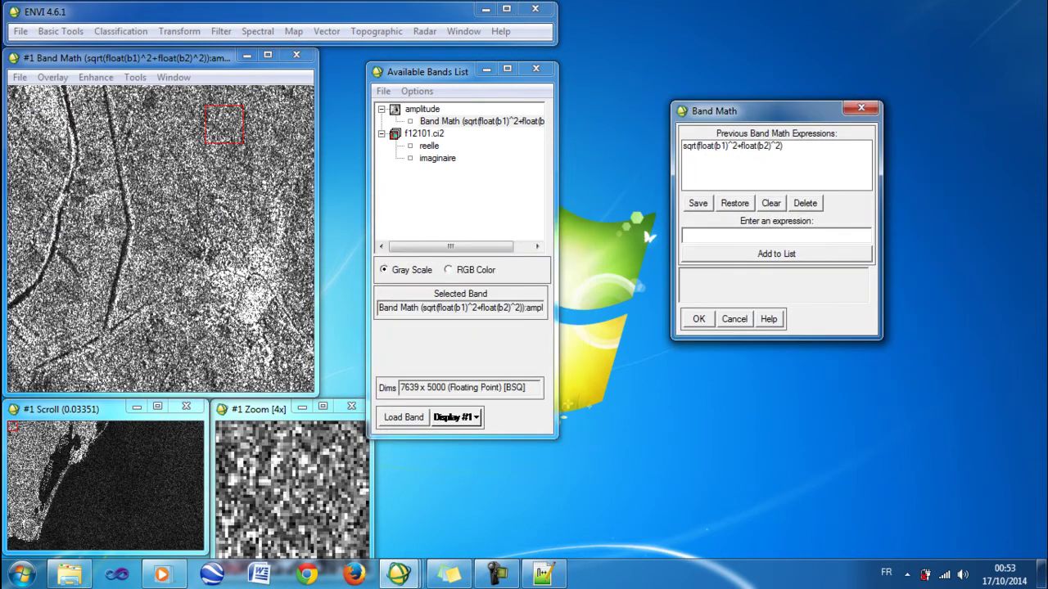
pyautogui.write('(b3)^2')
pyautogui.click(776, 254)
pyautogui.click(695, 145)
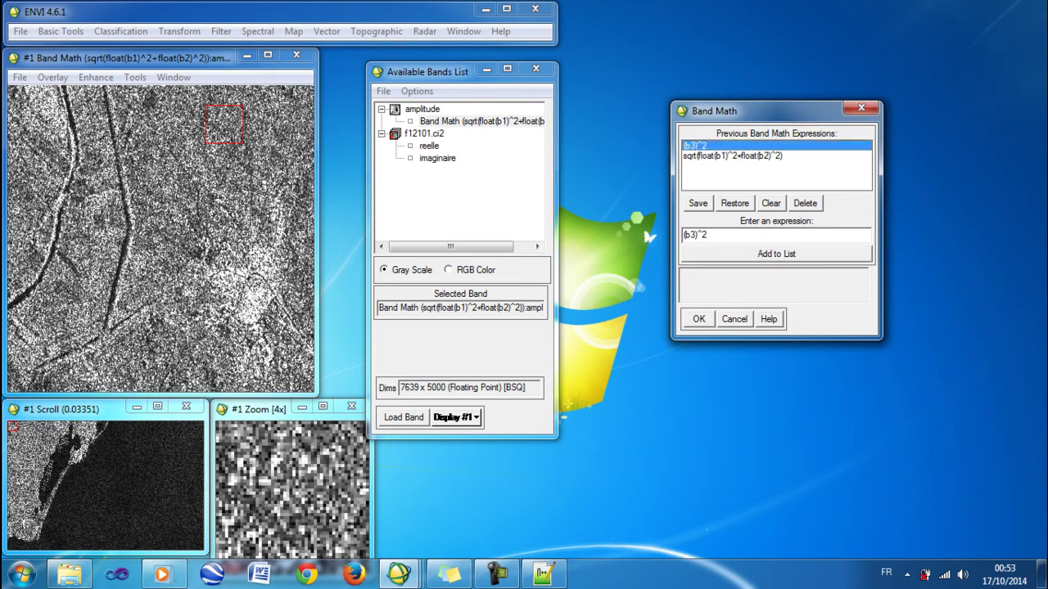
pyautogui.click(699, 319)
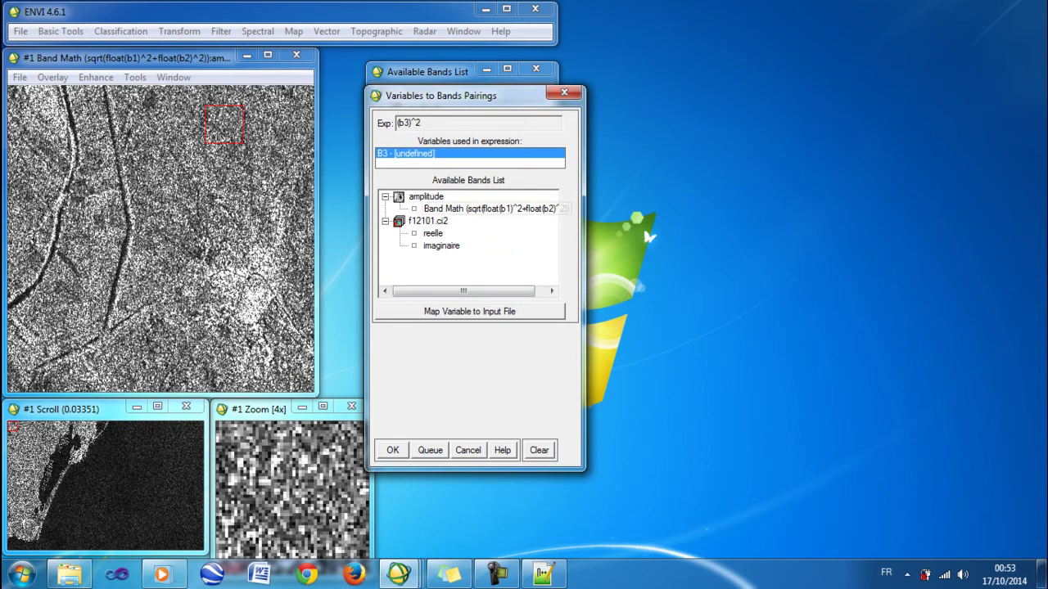
# Step: Pair variable B3 with the Band Math band of the amplitude image
pyautogui.doubleClick(426, 197)
pyautogui.press('Right')
pyautogui.press('Down')
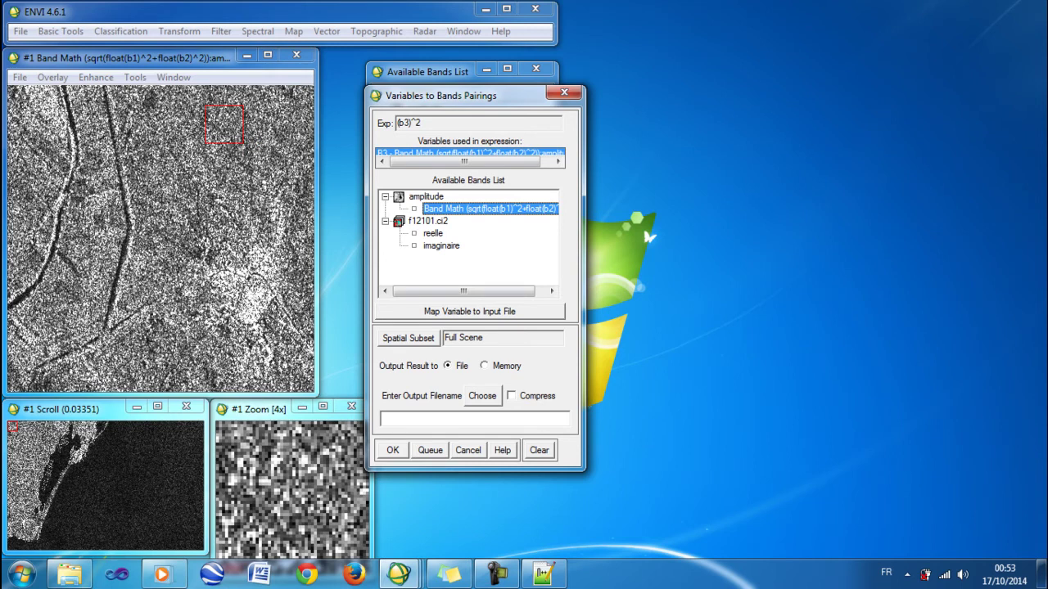
# Step: Choose the existing intensite file in the resultats folder as output and run the calculation, overwriting it
pyautogui.click(482, 396)
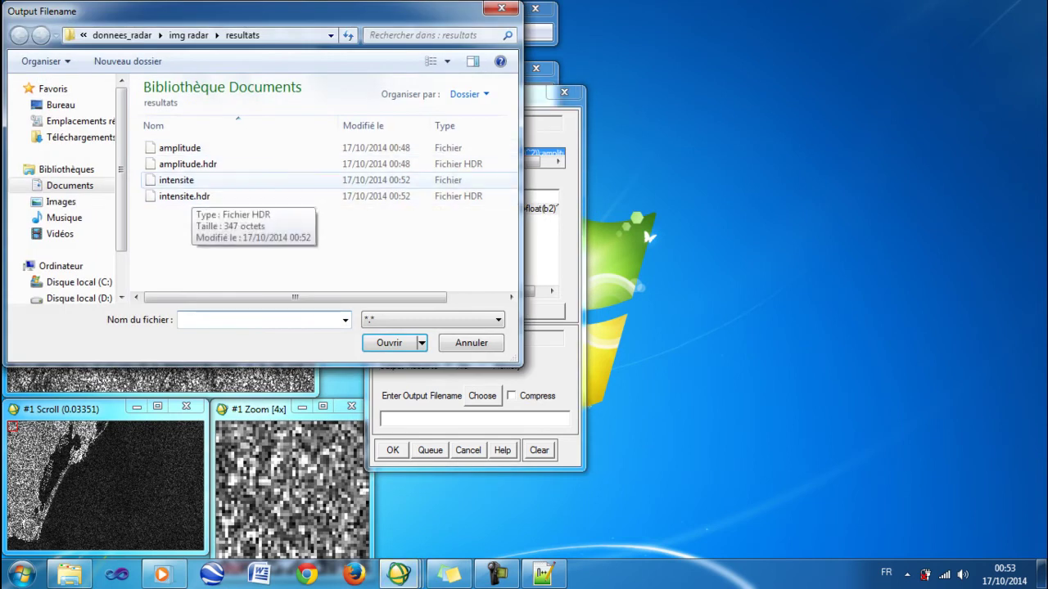
pyautogui.click(177, 180)
pyautogui.click(390, 343)
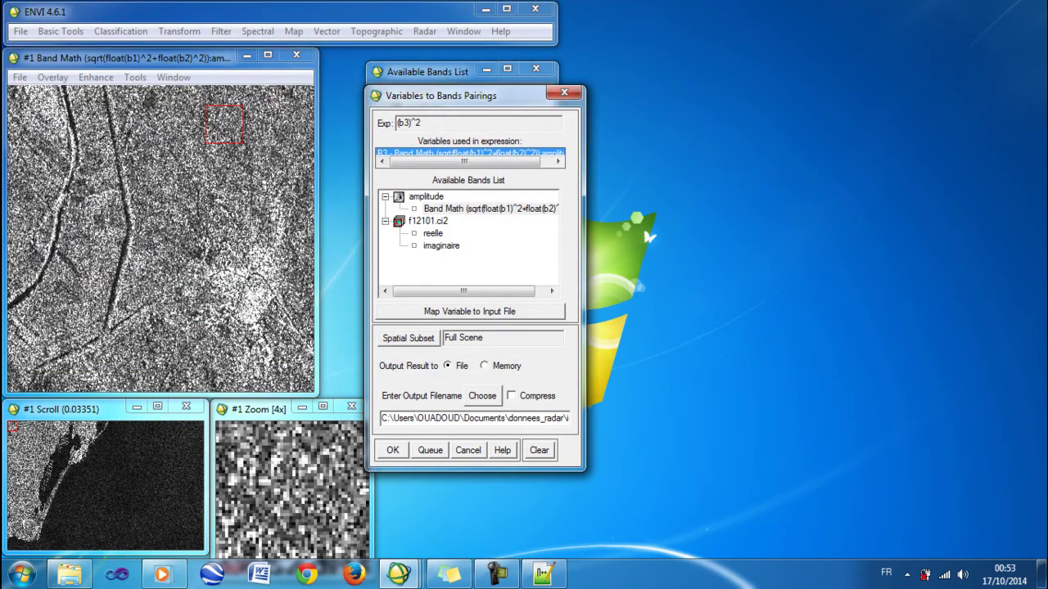
pyautogui.press('Return')
pyautogui.press('Return')
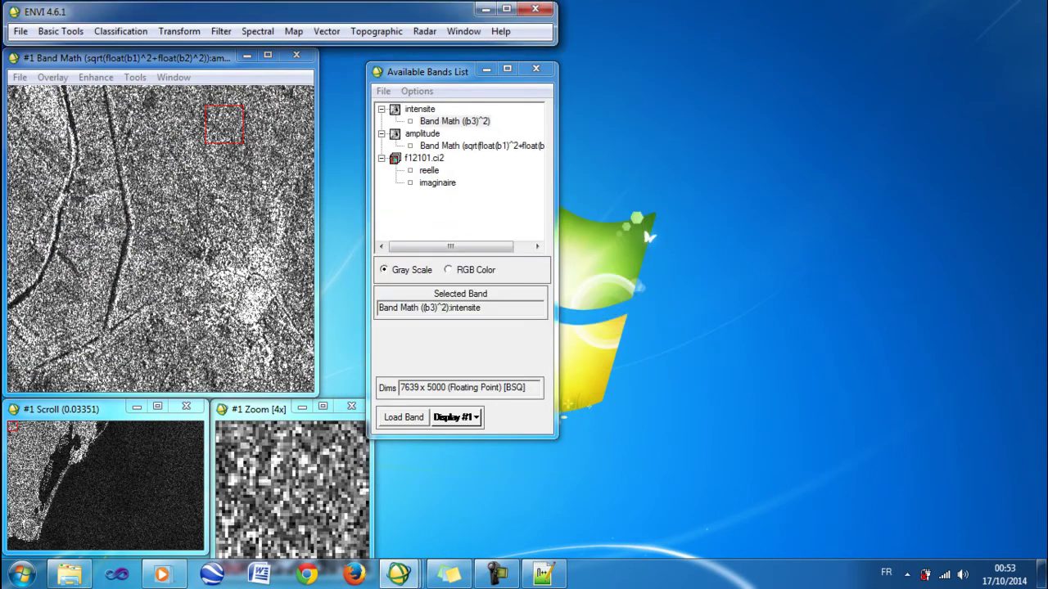
# Step: Load the intensite band into a new display, view the grid-patterned area by the coast, and uncover the display from the bands list
pyautogui.click(420, 110)
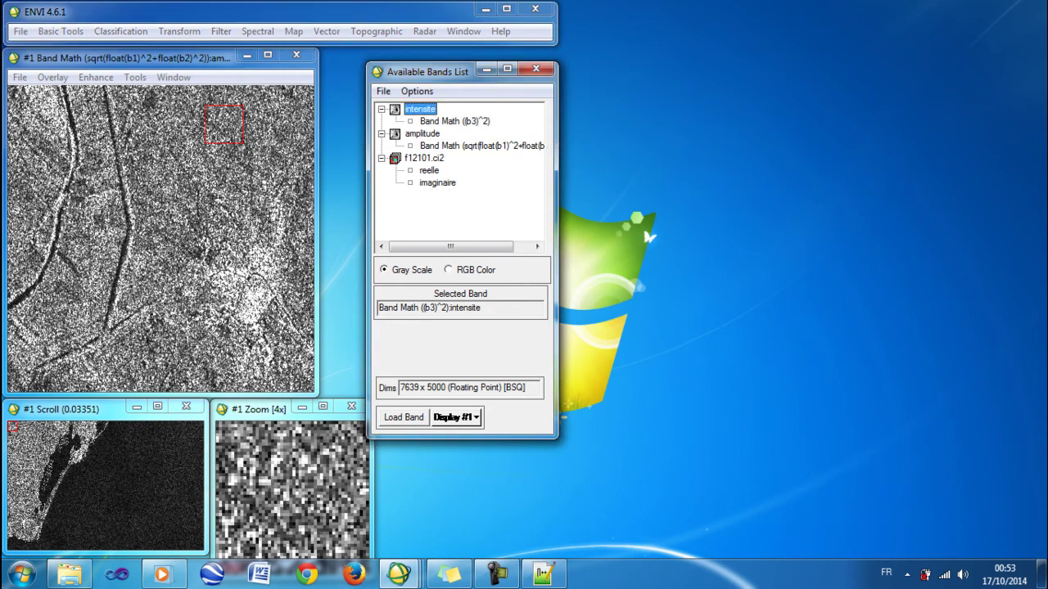
pyautogui.click(456, 417)
pyautogui.click(483, 437)
pyautogui.click(404, 418)
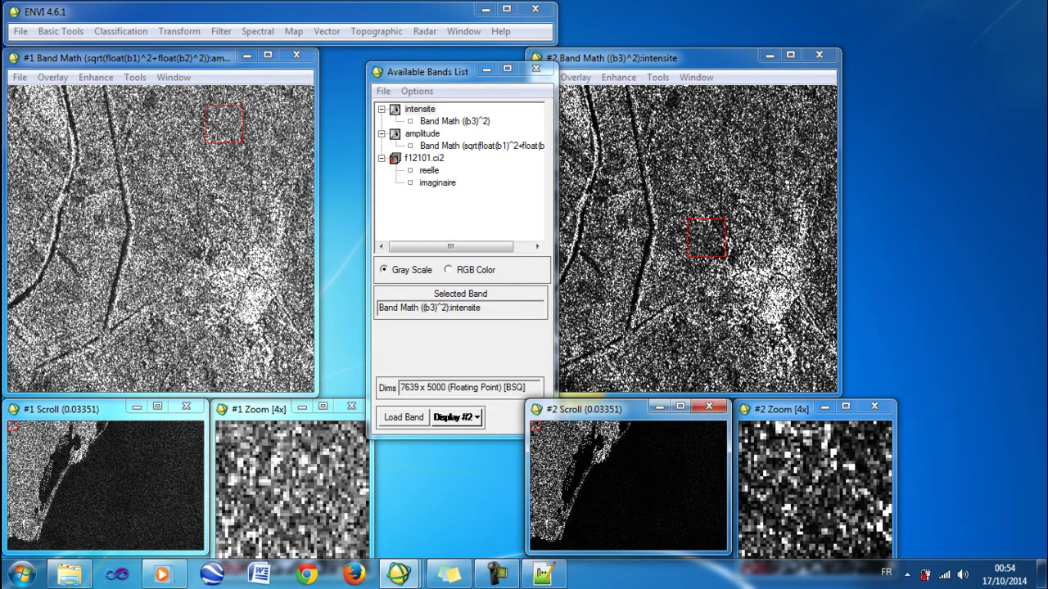
pyautogui.moveTo(537, 428); pyautogui.dragTo(581, 447)
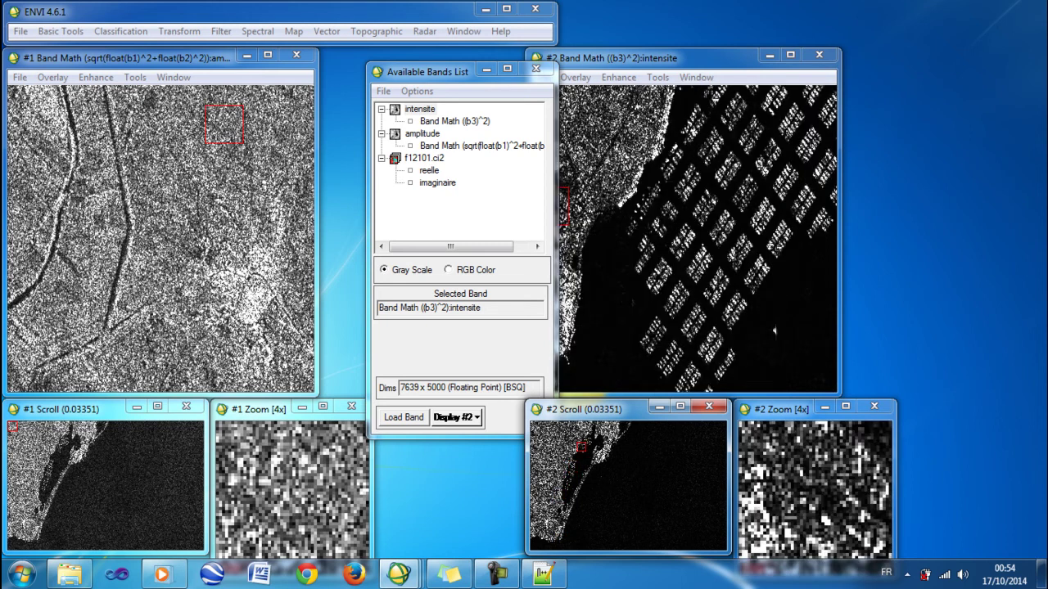
pyautogui.moveTo(471, 71); pyautogui.dragTo(434, 55)
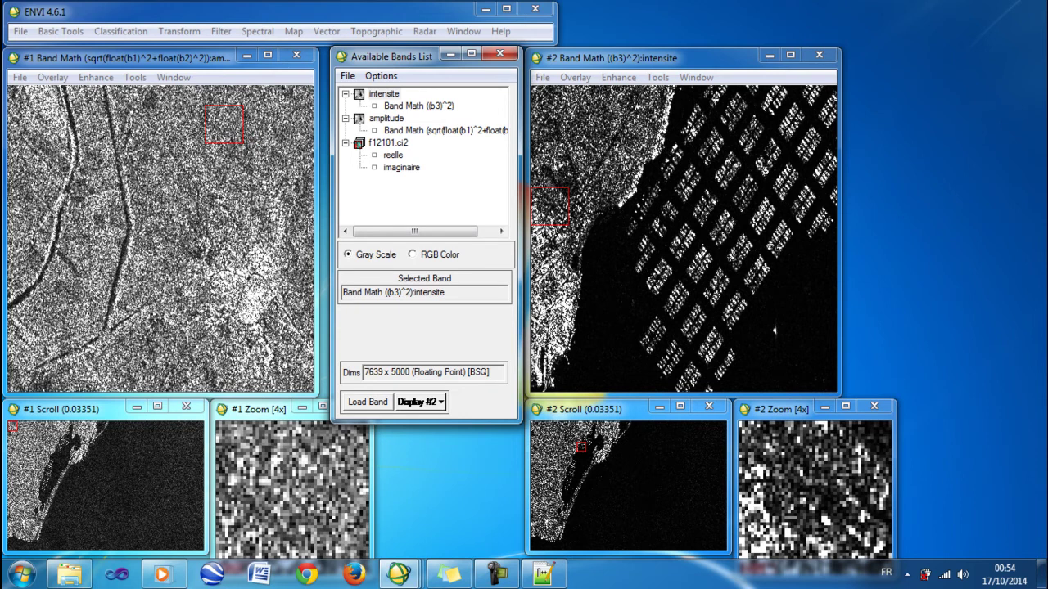
# Step: Add the Band Math expression atan(b1,b2) to the expression list and accept it
pyautogui.click(60, 31)
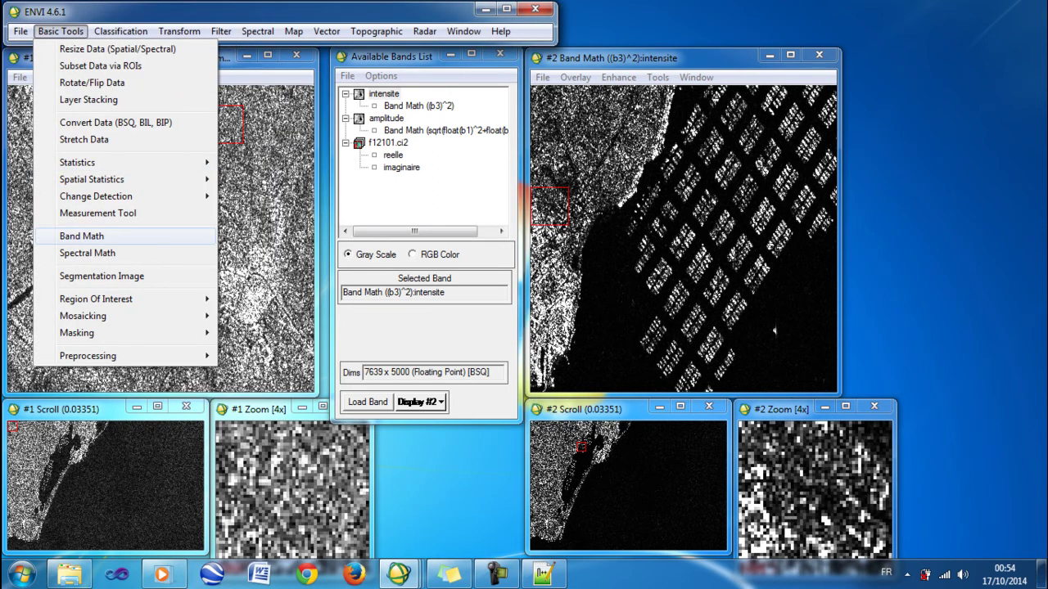
pyautogui.click(81, 236)
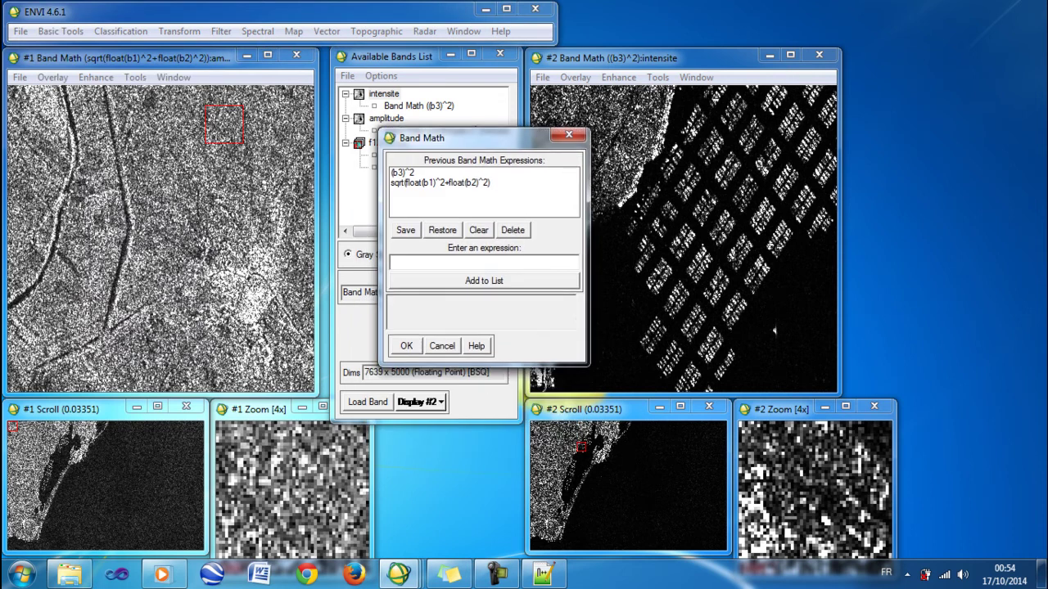
pyautogui.write('at')
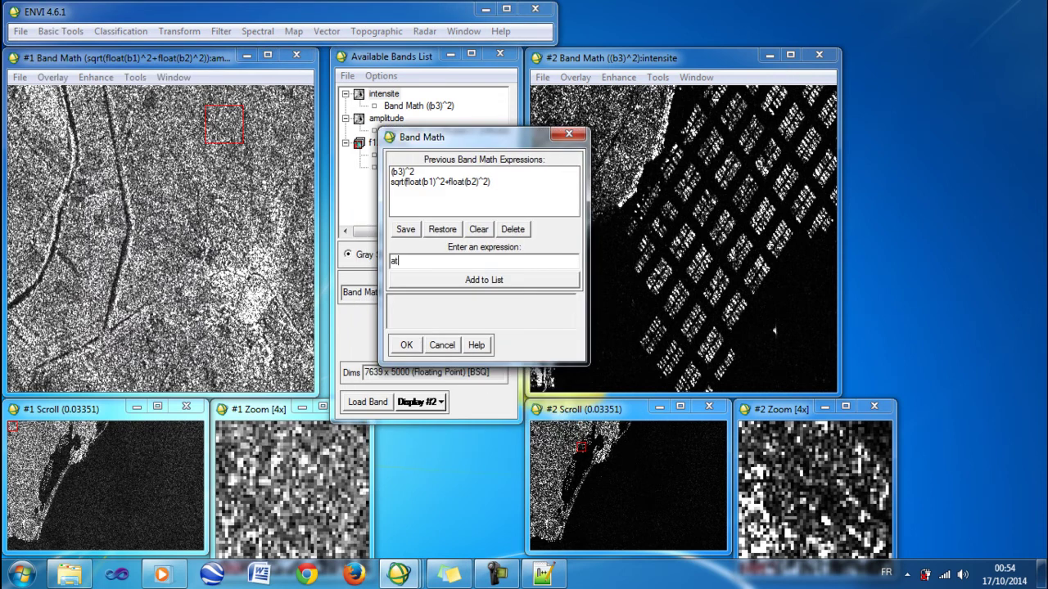
pyautogui.write('an(b1,b2)')
pyautogui.click(484, 280)
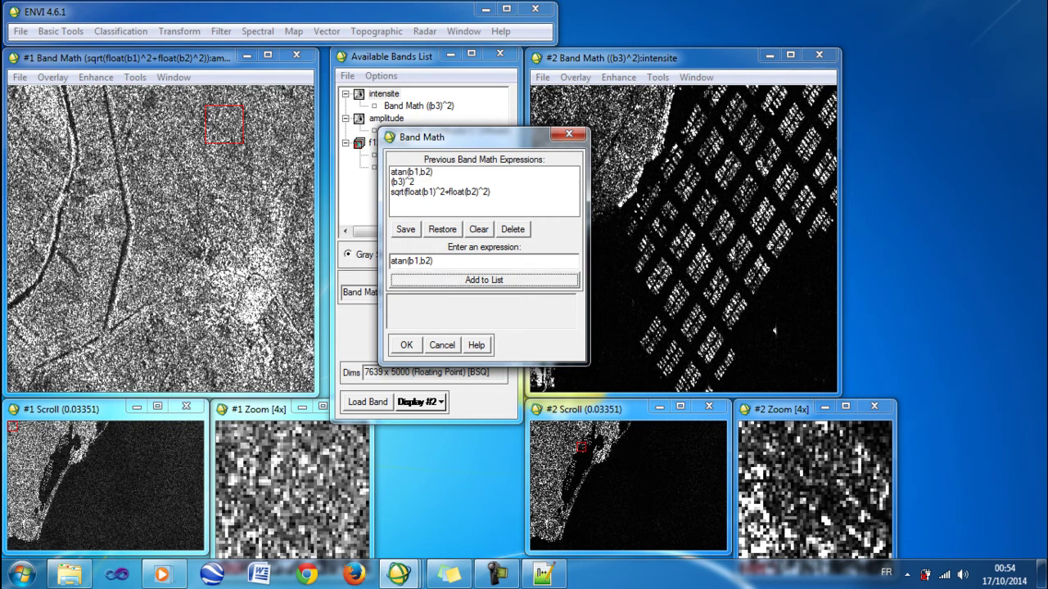
pyautogui.click(412, 172)
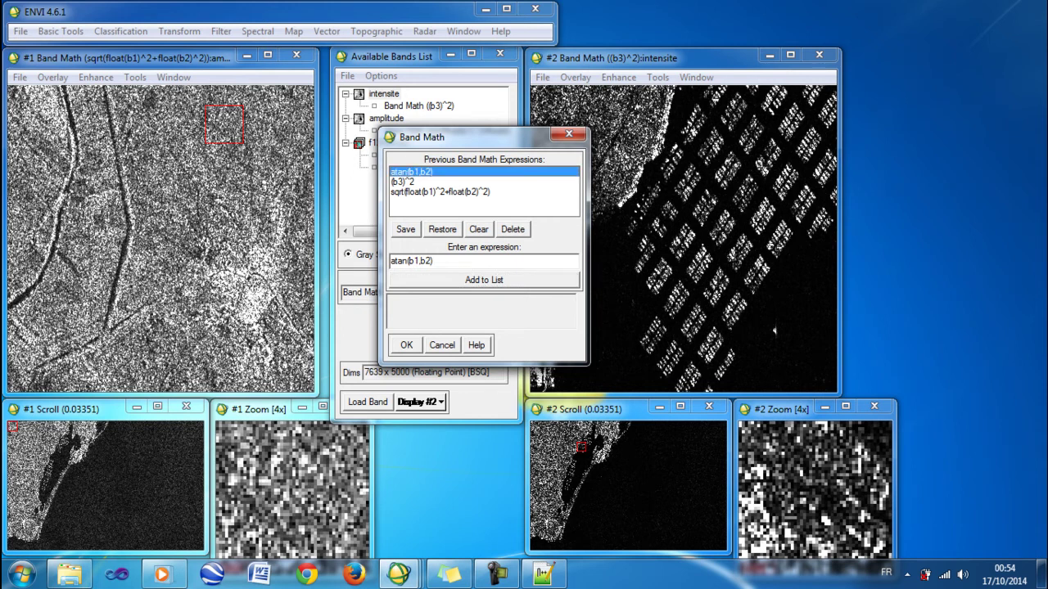
pyautogui.click(406, 346)
# Step: Pair variable B1 with the imaginaire band and B2 with the reelle band of f12101.ci2
pyautogui.click(490, 243)
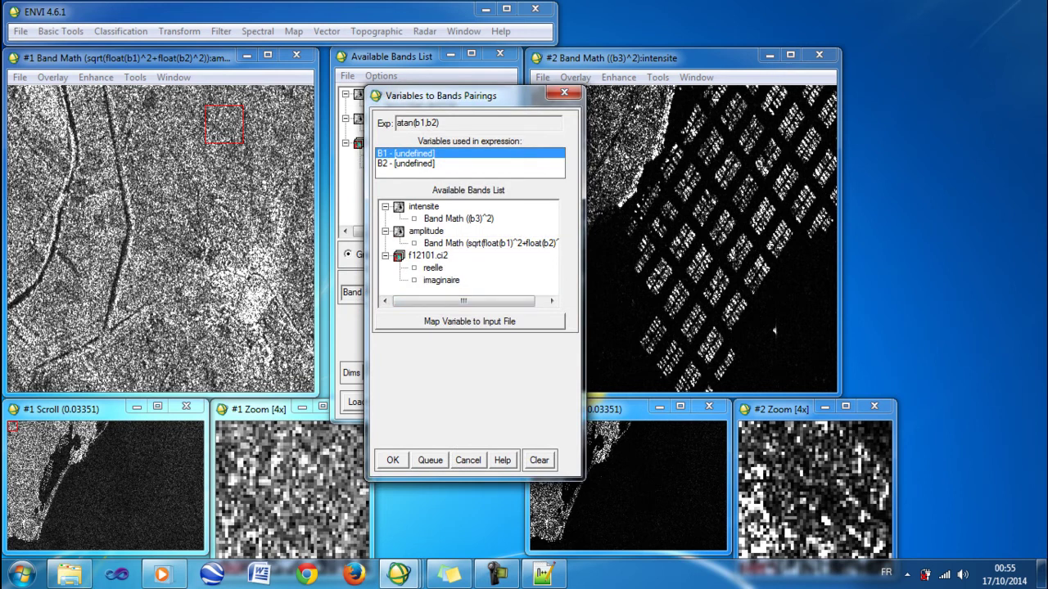
pyautogui.click(442, 280)
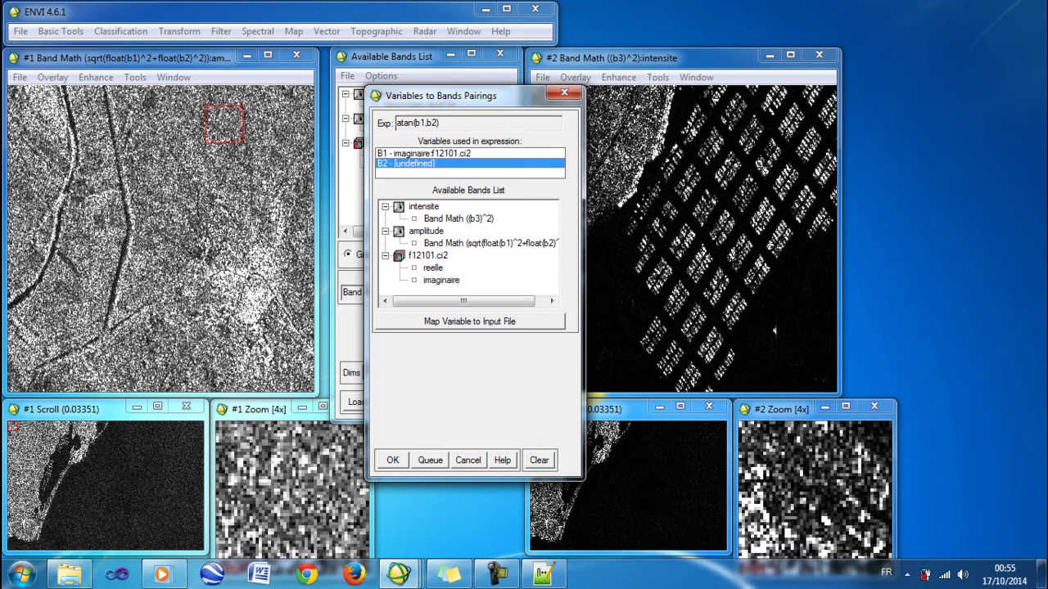
pyautogui.click(432, 268)
# Step: Save the Band Math output as "phase" in the resultats folder and run the calculation
pyautogui.click(483, 405)
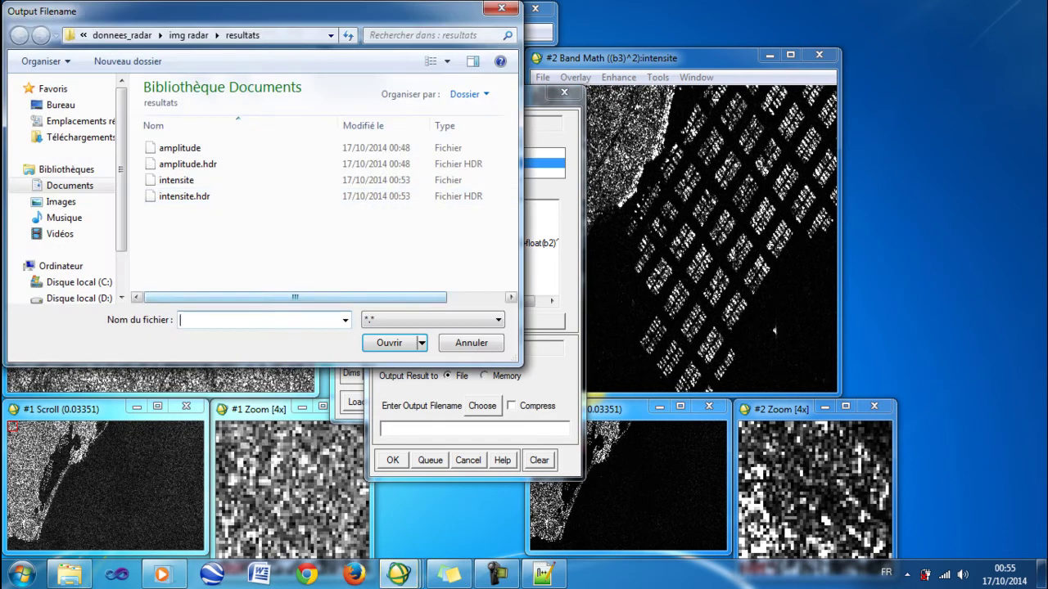
pyautogui.write('phase')
pyautogui.press('Return')
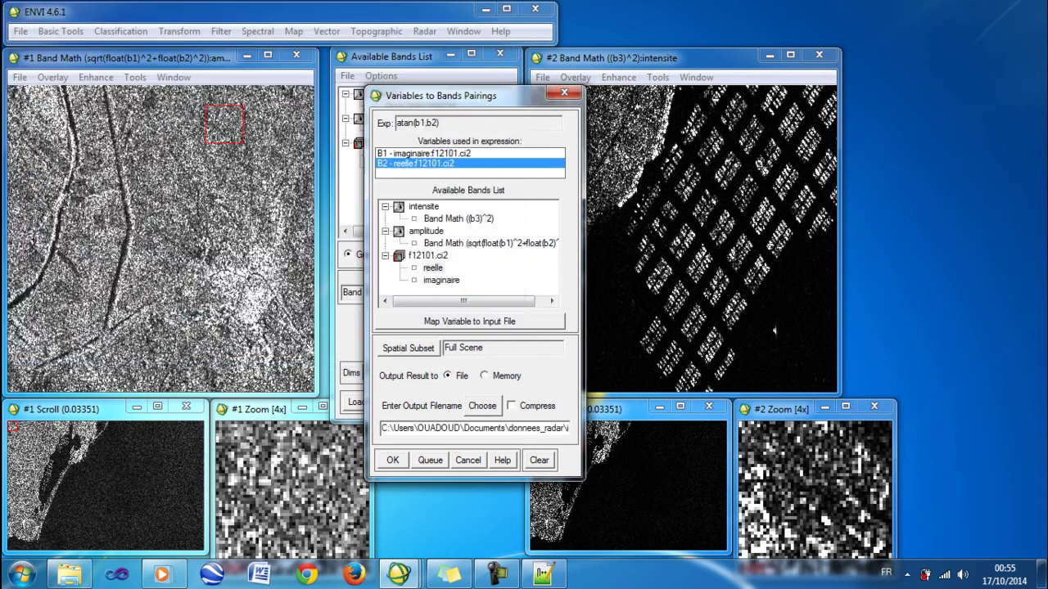
pyautogui.press('Return')
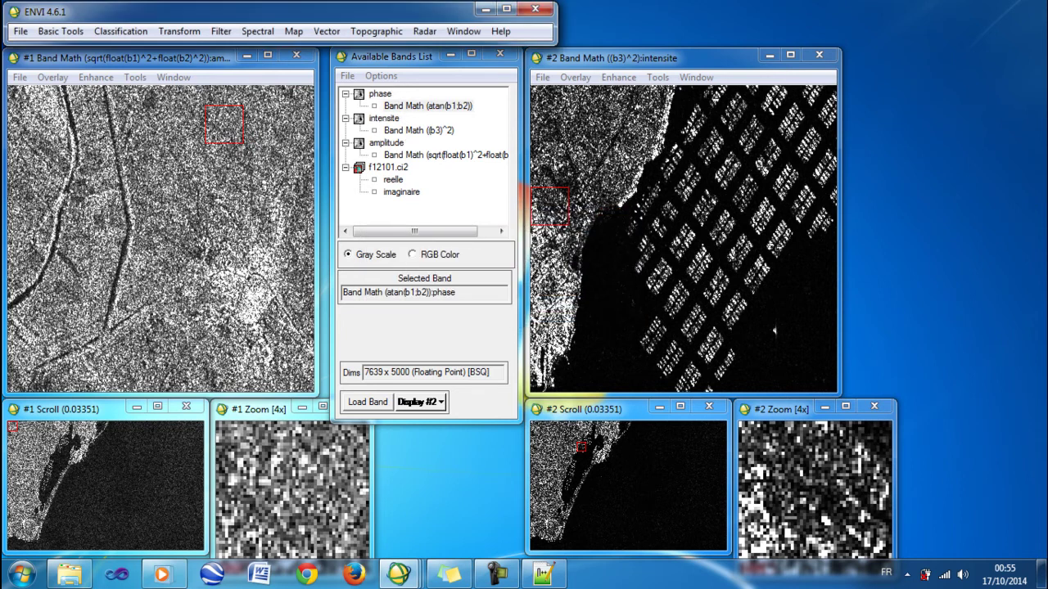
# Step: Move the intensite display aside and load the phase band into a new display
pyautogui.moveTo(696, 58); pyautogui.dragTo(782, 53)
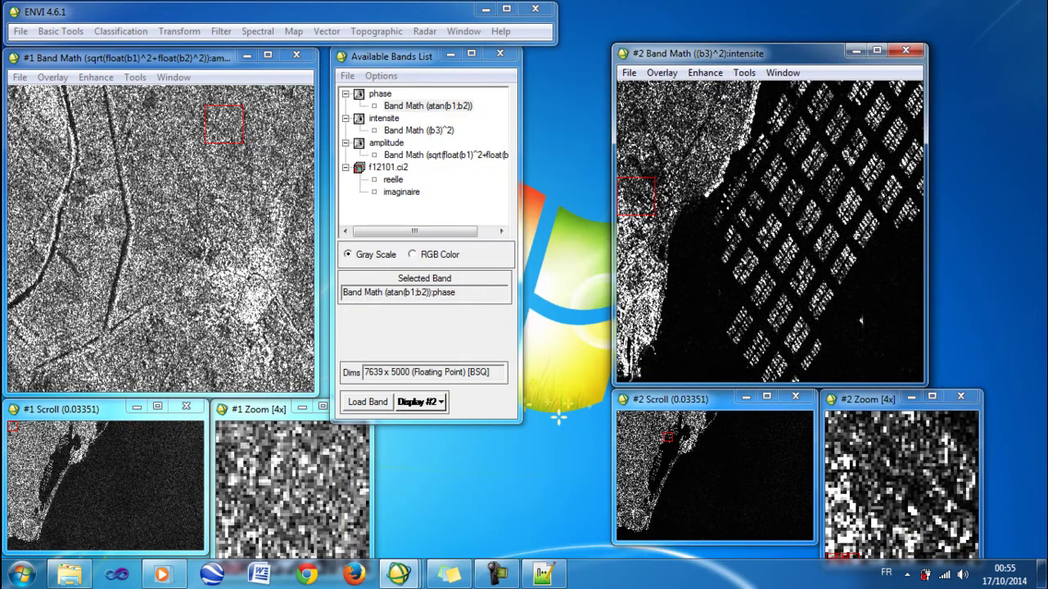
pyautogui.click(380, 94)
pyautogui.click(420, 401)
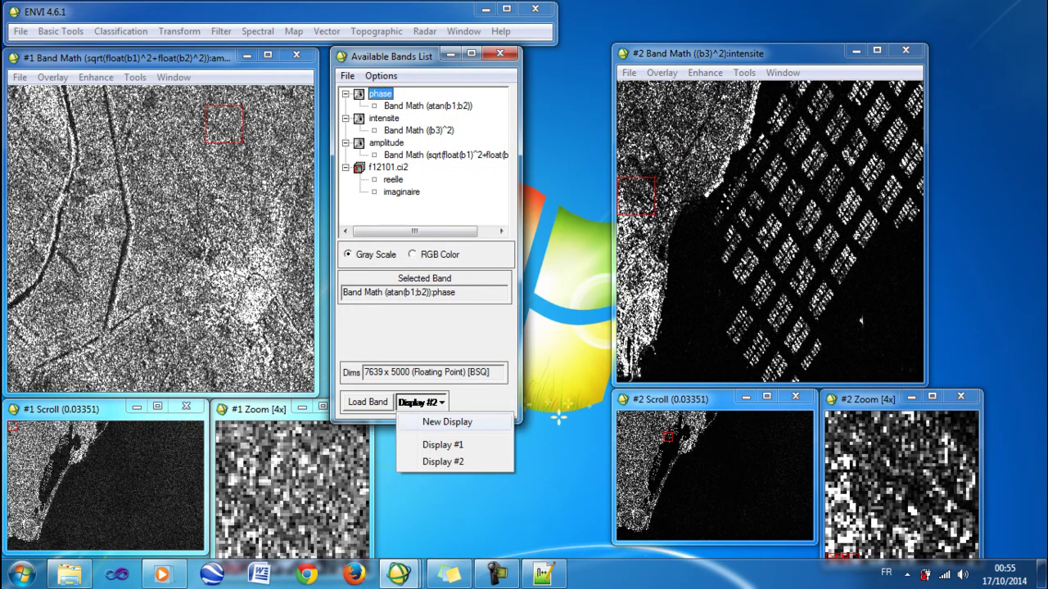
pyautogui.click(434, 421)
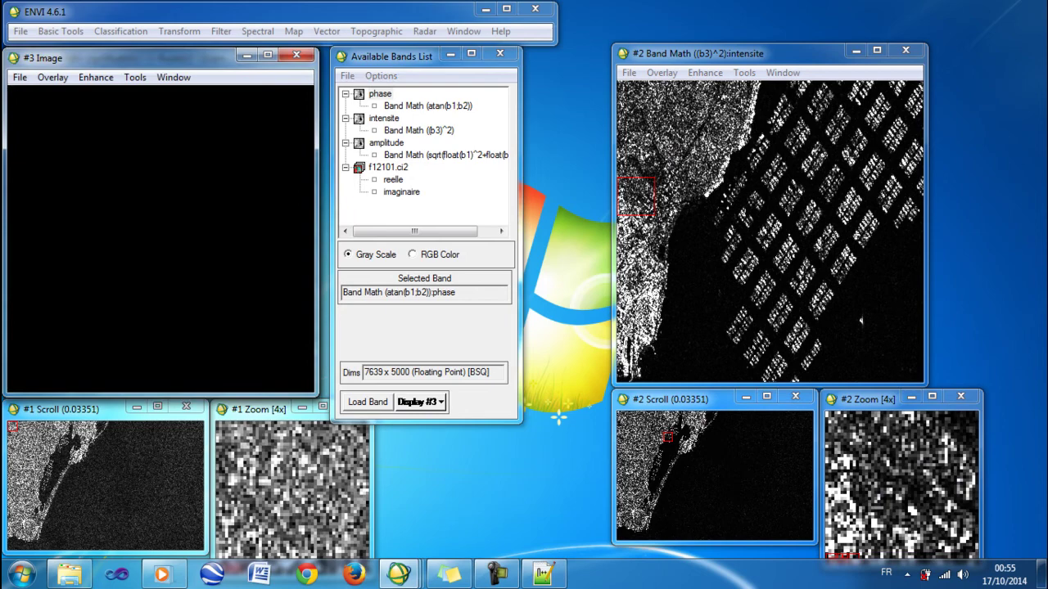
pyautogui.click(368, 402)
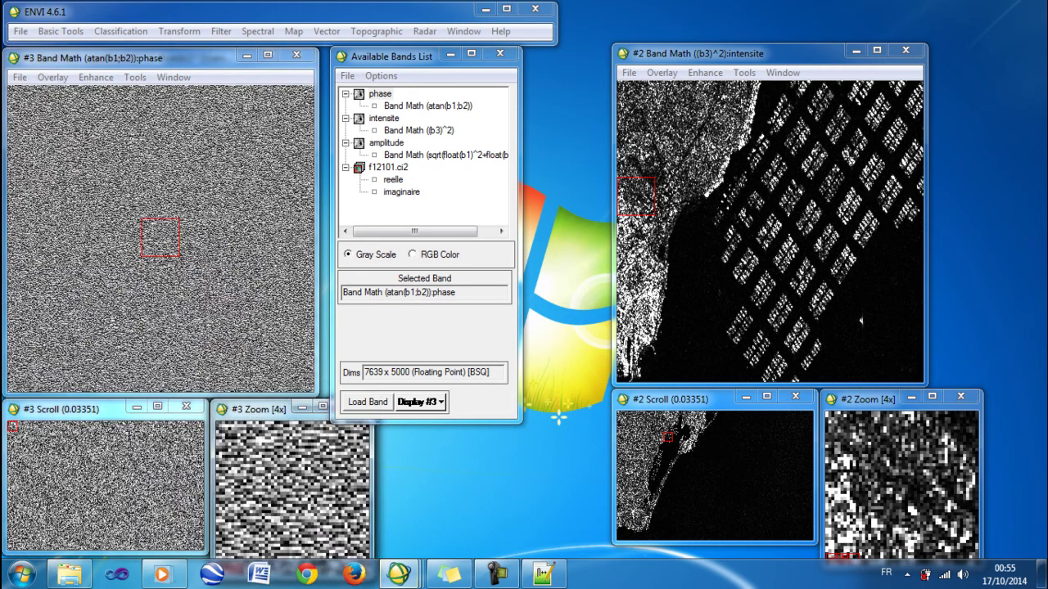
# Step: Arrange the amplitude, phase and intensite displays side by side and move the phase display's zoom box to the image's upper-left corner
pyautogui.moveTo(181, 58); pyautogui.dragTo(346, 63)
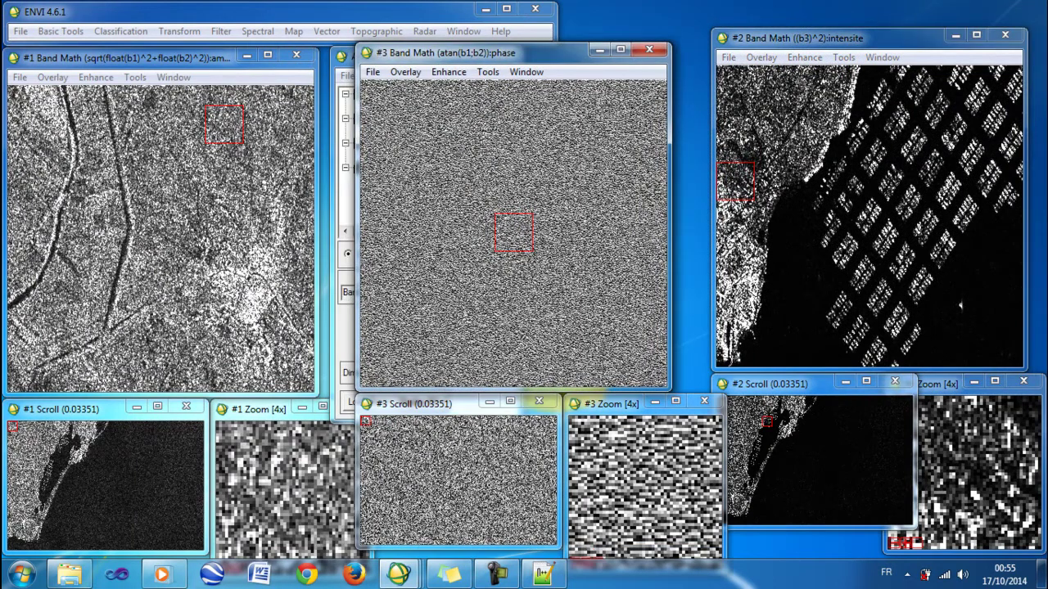
pyautogui.moveTo(514, 233); pyautogui.dragTo(379, 98)
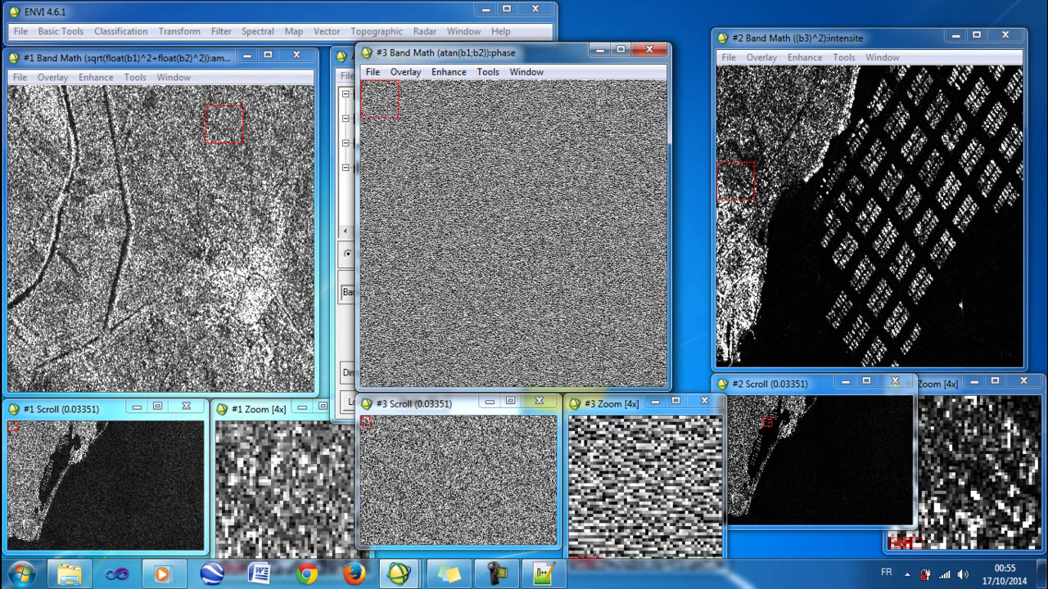
pyautogui.moveTo(868, 38); pyautogui.dragTo(862, 53)
pyautogui.moveTo(164, 58); pyautogui.dragTo(166, 53)
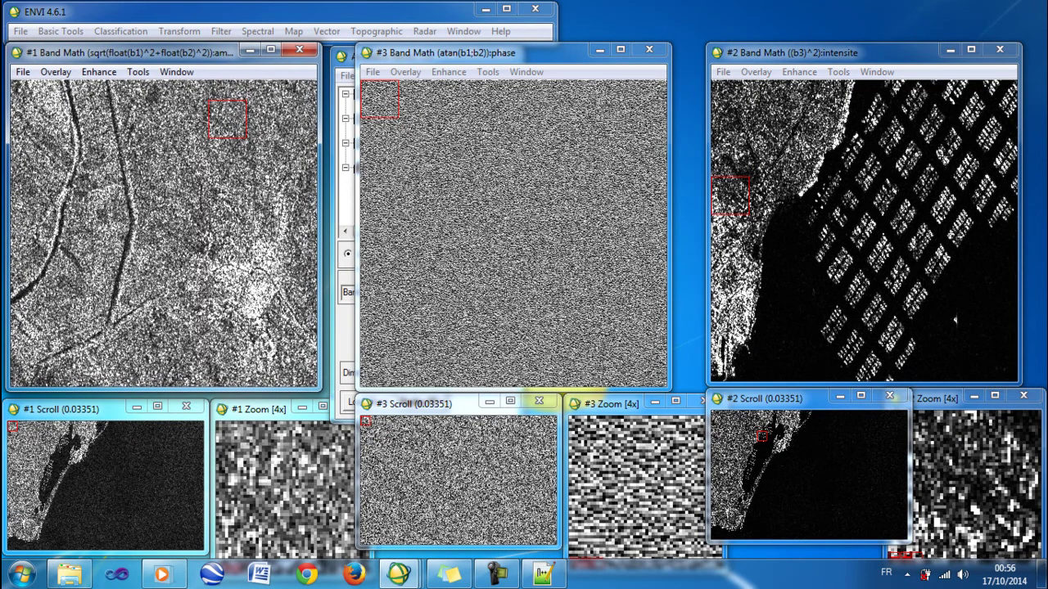
pyautogui.moveTo(524, 52); pyautogui.dragTo(545, 49)
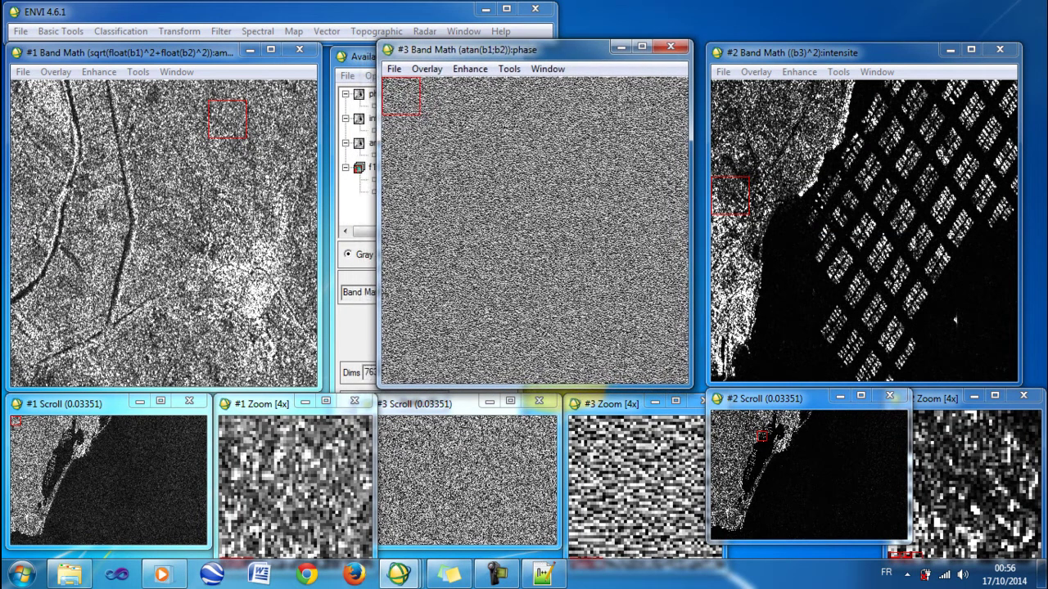
pyautogui.moveTo(464, 49); pyautogui.dragTo(453, 49)
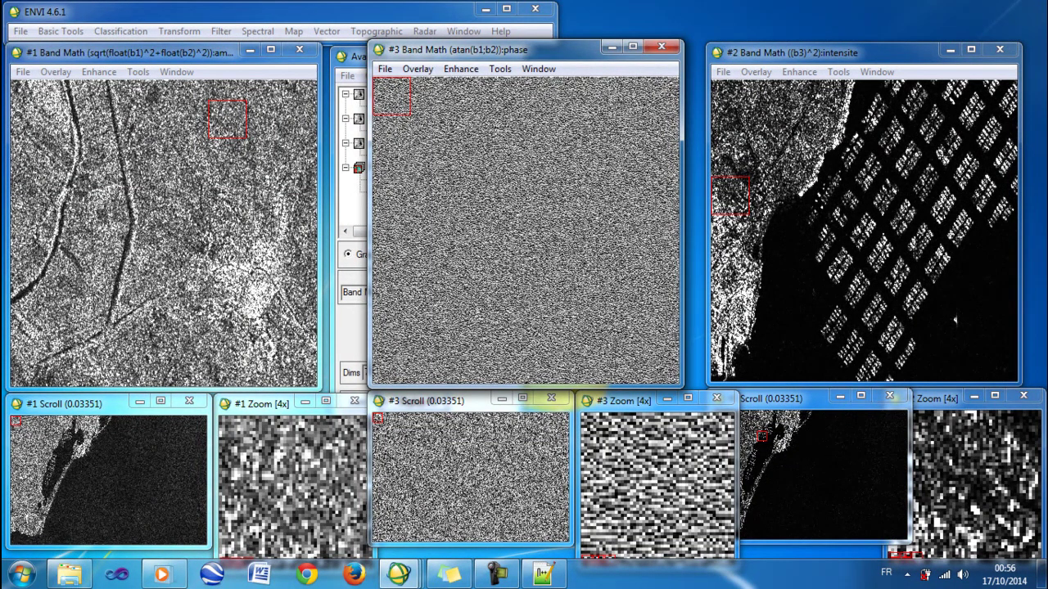
# Step: Examine the amplitude display's input and output histograms in Interactive Stretching, then close the histogram window
pyautogui.click(99, 72)
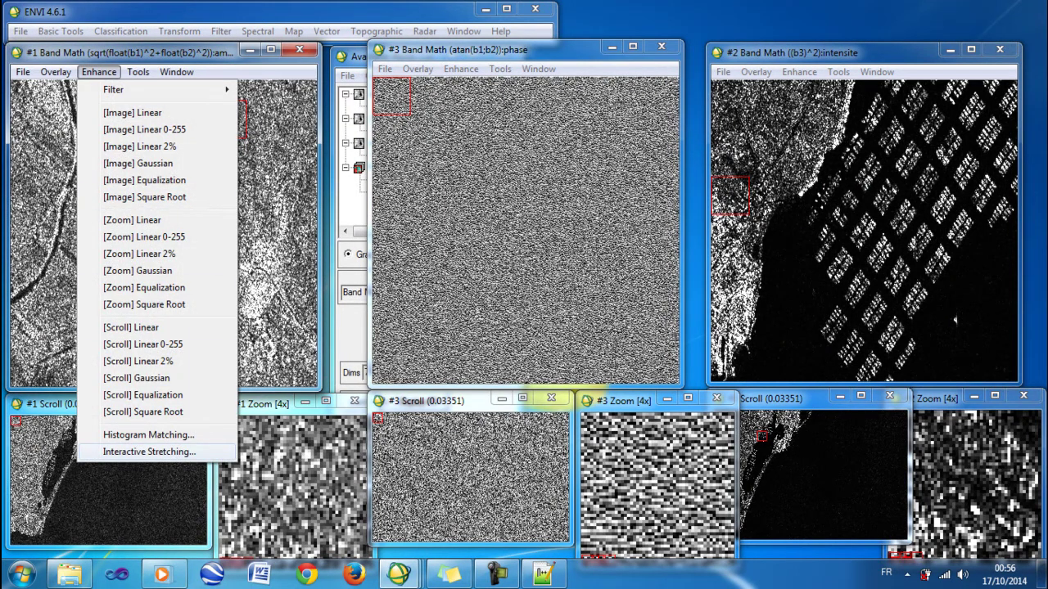
pyautogui.click(149, 451)
pyautogui.moveTo(507, 217); pyautogui.dragTo(260, 106)
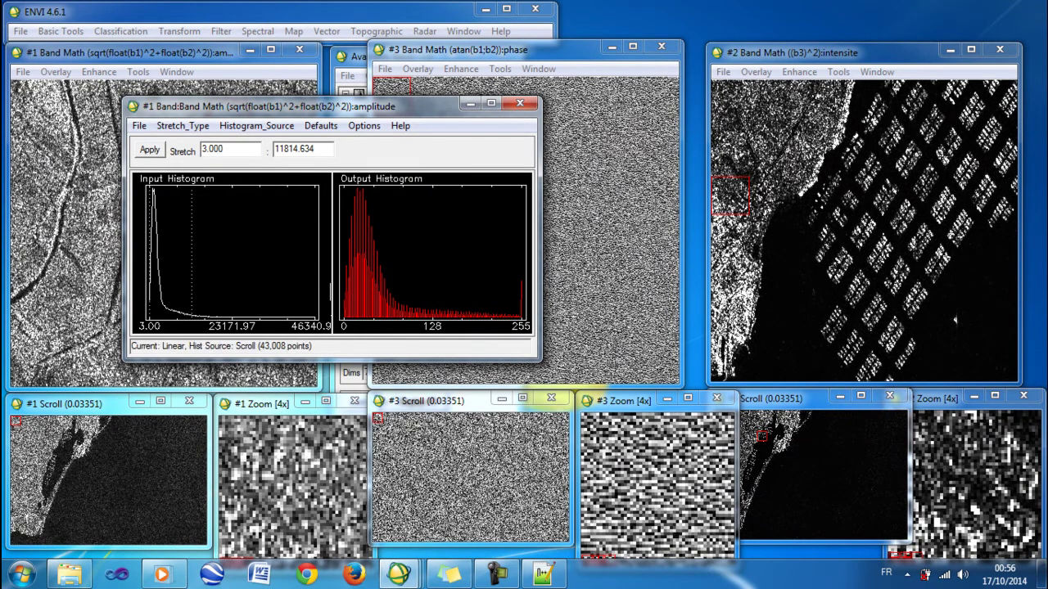
pyautogui.moveTo(327, 107); pyautogui.dragTo(540, 90)
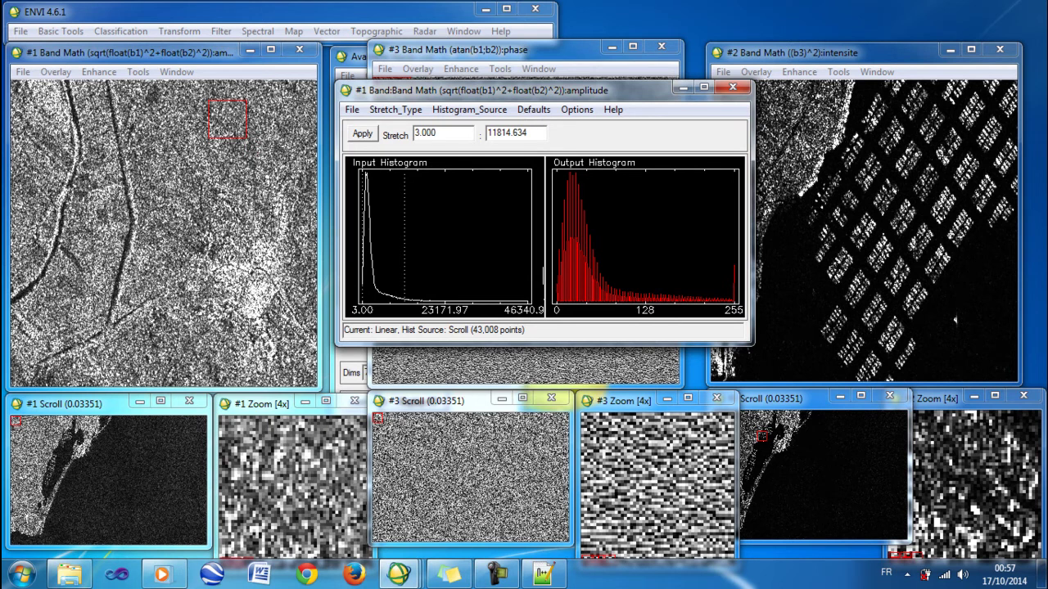
pyautogui.click(625, 292)
pyautogui.click(624, 292)
pyautogui.moveTo(647, 91); pyautogui.dragTo(278, 110)
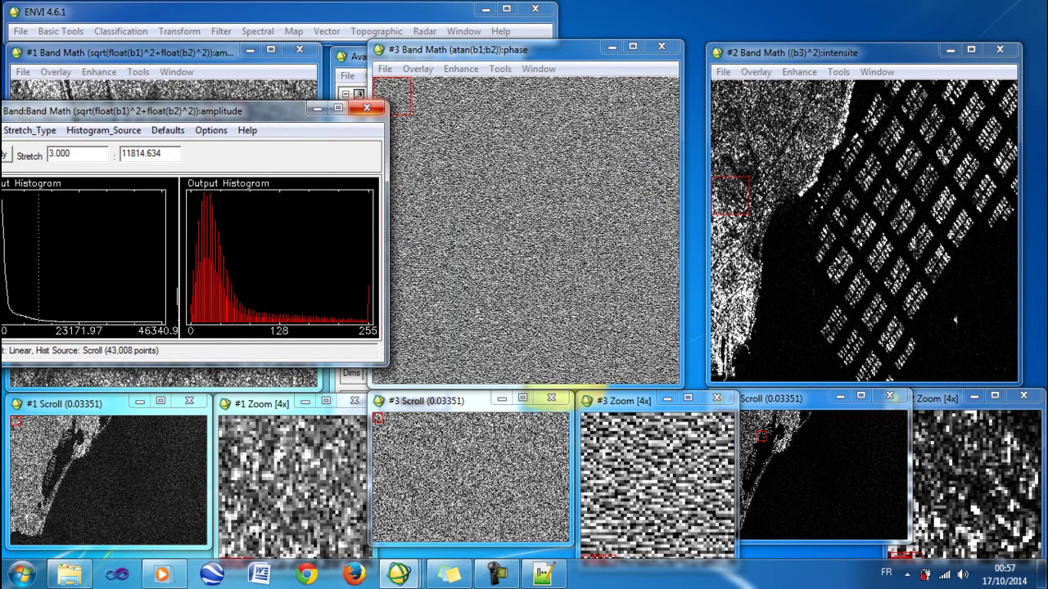
pyautogui.click(363, 108)
# Step: Examine the phase display's histograms in Interactive Stretching, try a lower stretch limit of -2.451, and close the window without applying it
pyautogui.moveTo(462, 50)
pyautogui.mouseDown()
pyautogui.moveTo(443, 63)
pyautogui.moveTo(446, 43)
pyautogui.mouseUp()
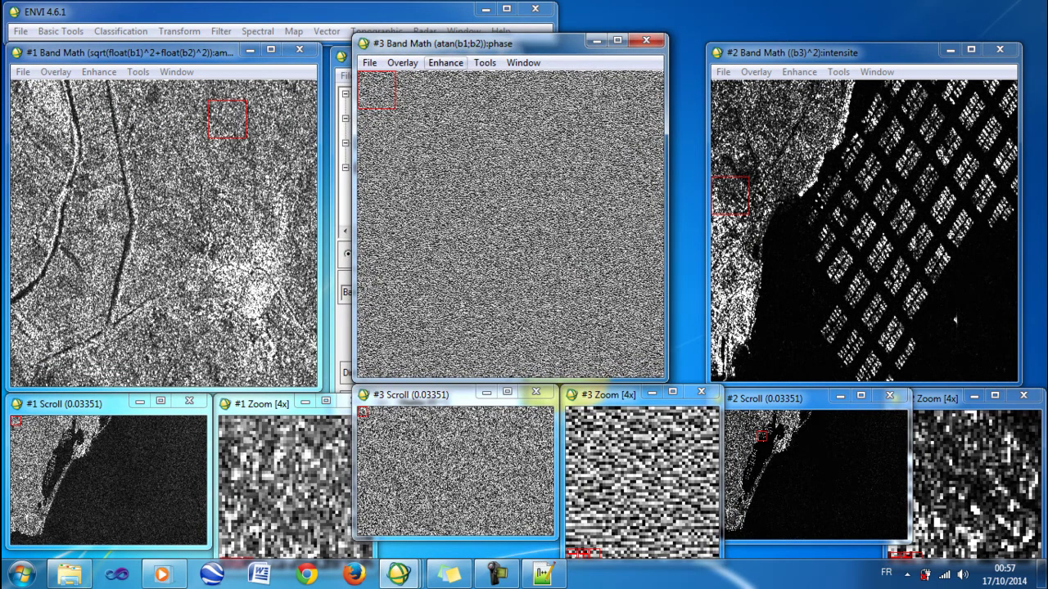
pyautogui.click(445, 62)
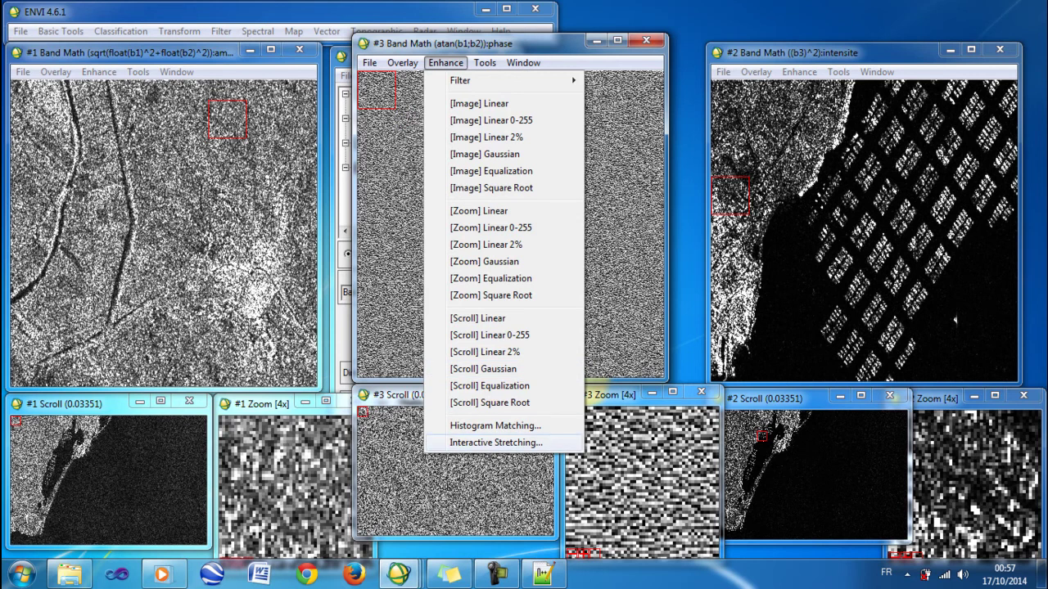
pyautogui.click(495, 442)
pyautogui.moveTo(573, 217); pyautogui.dragTo(548, 124)
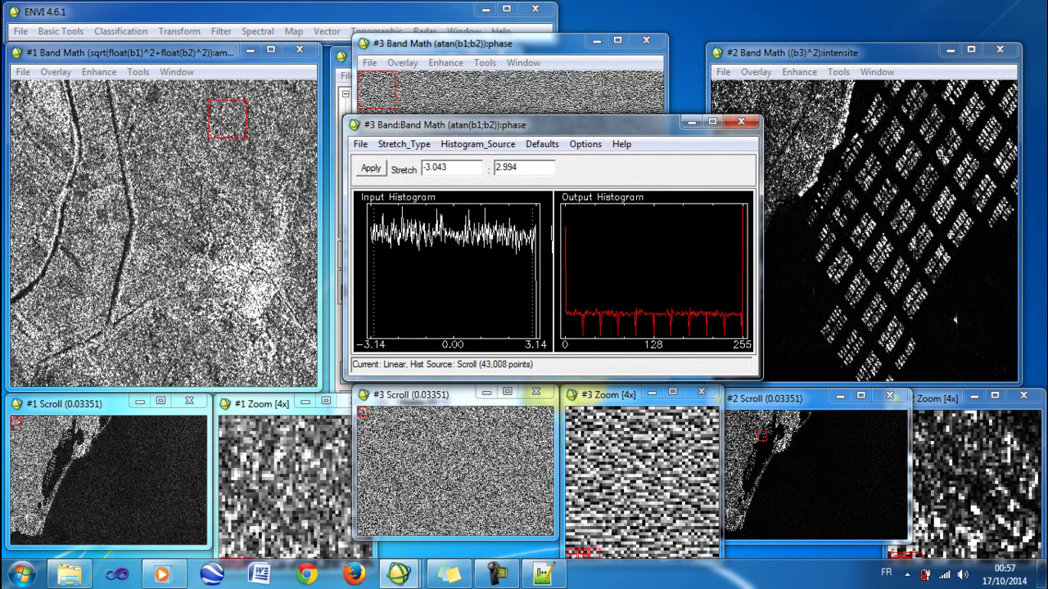
pyautogui.moveTo(370, 271); pyautogui.dragTo(387, 270)
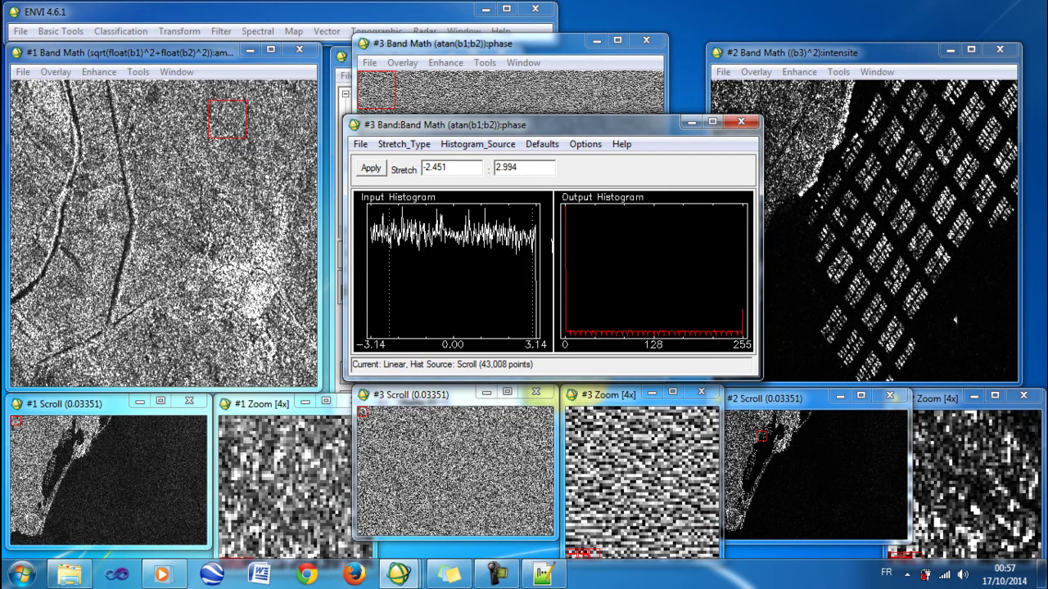
pyautogui.moveTo(573, 124); pyautogui.dragTo(561, 79)
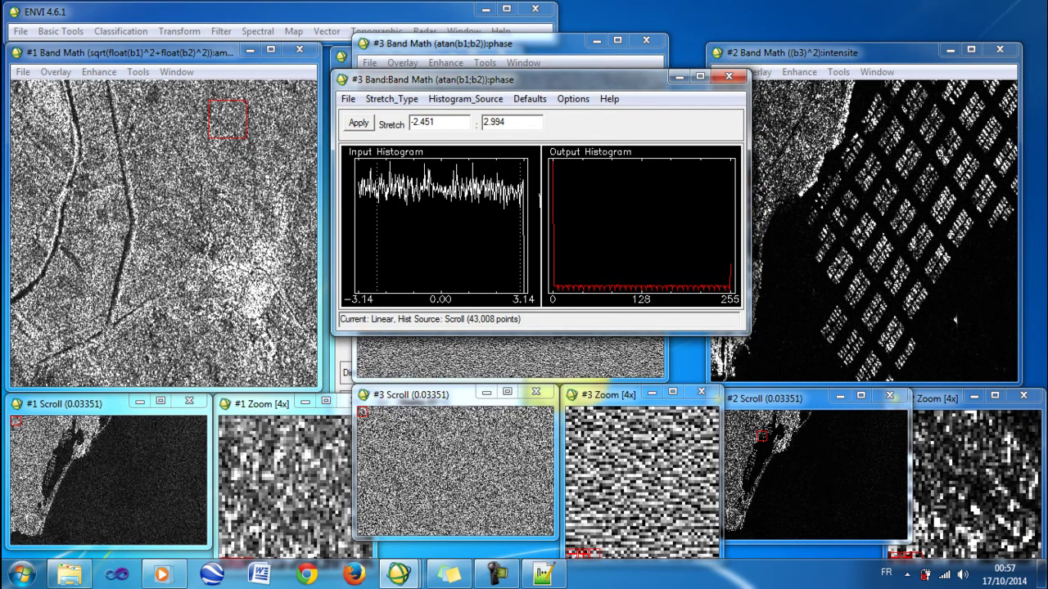
pyautogui.click(728, 76)
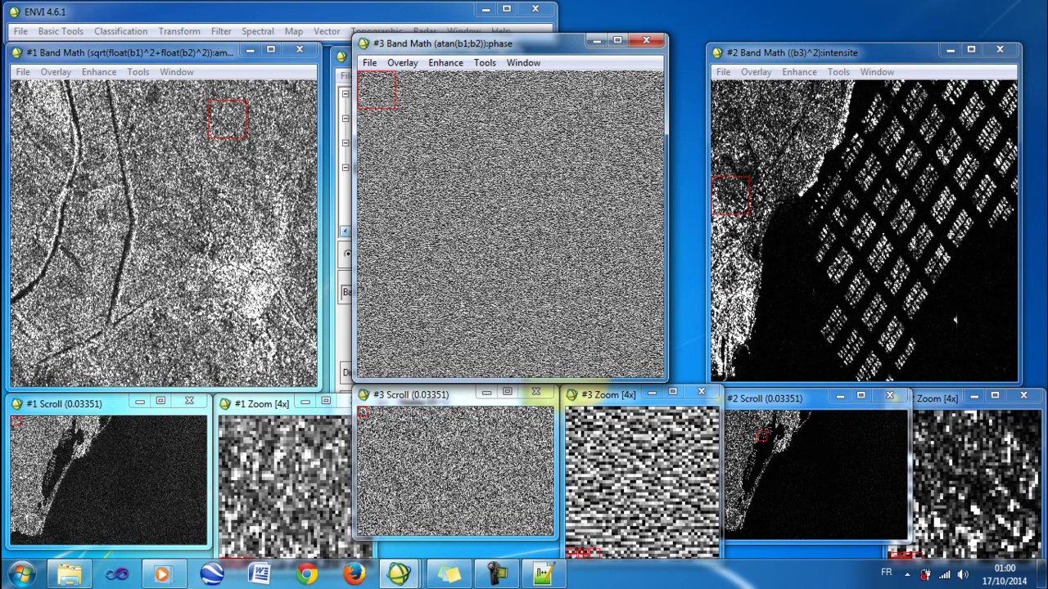
# Step: Move the intensite display up slightly and close the phase and amplitude displays
pyautogui.moveTo(851, 53); pyautogui.dragTo(848, 28)
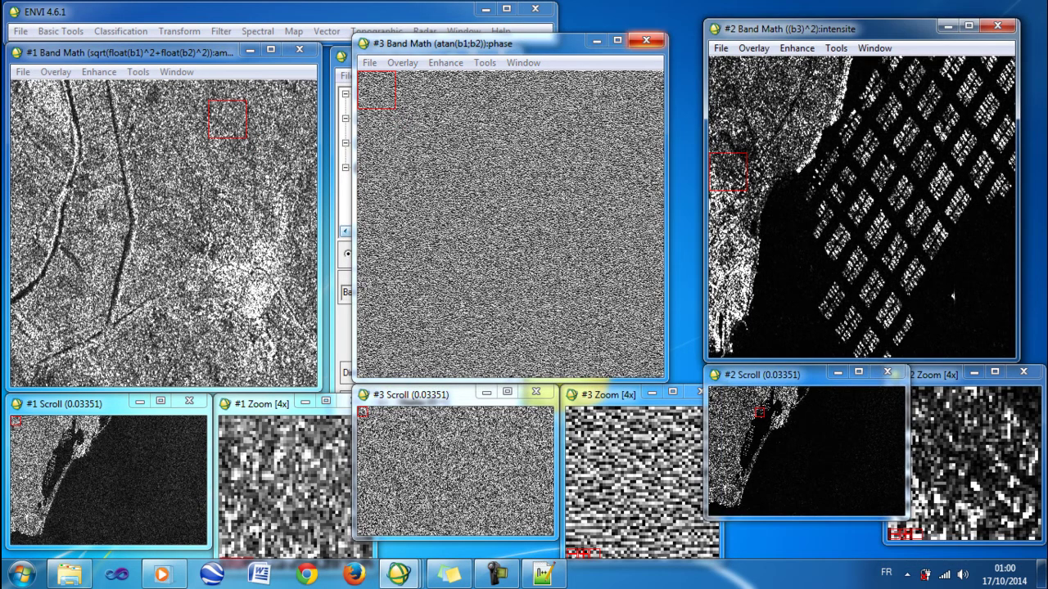
pyautogui.click(646, 40)
pyautogui.click(298, 49)
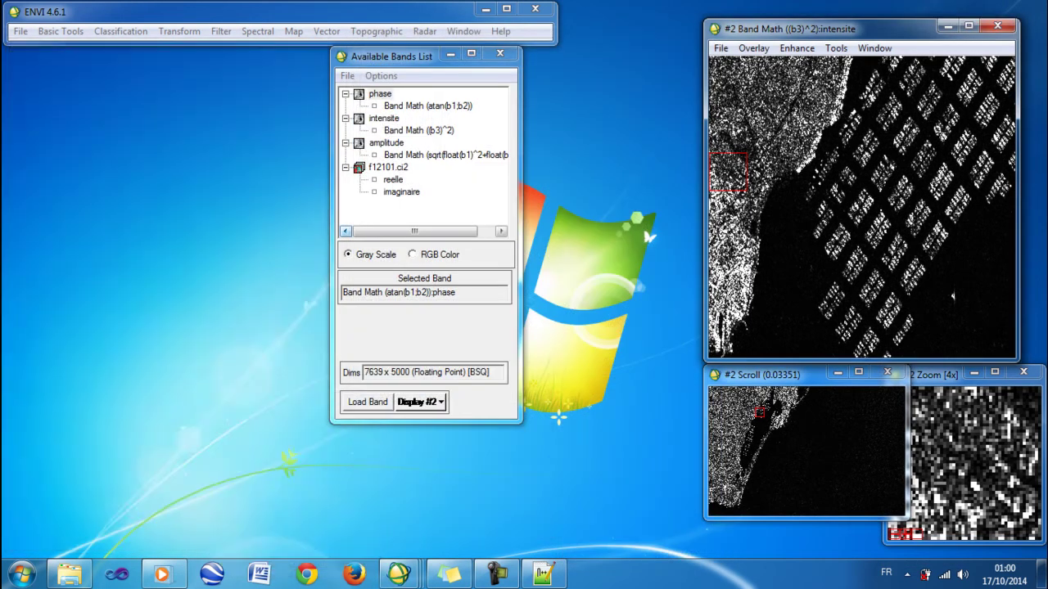
# Step: Start Resize Data (Spatial/Spectral) on the full intensite file and move its parameters dialog clear of the bands list
pyautogui.click(60, 31)
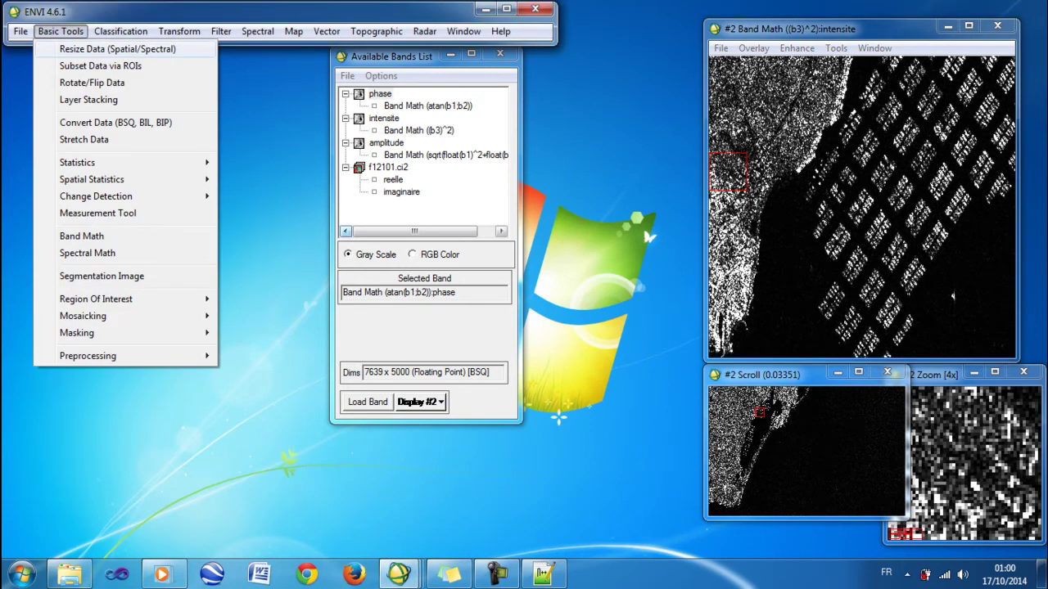
pyautogui.click(117, 49)
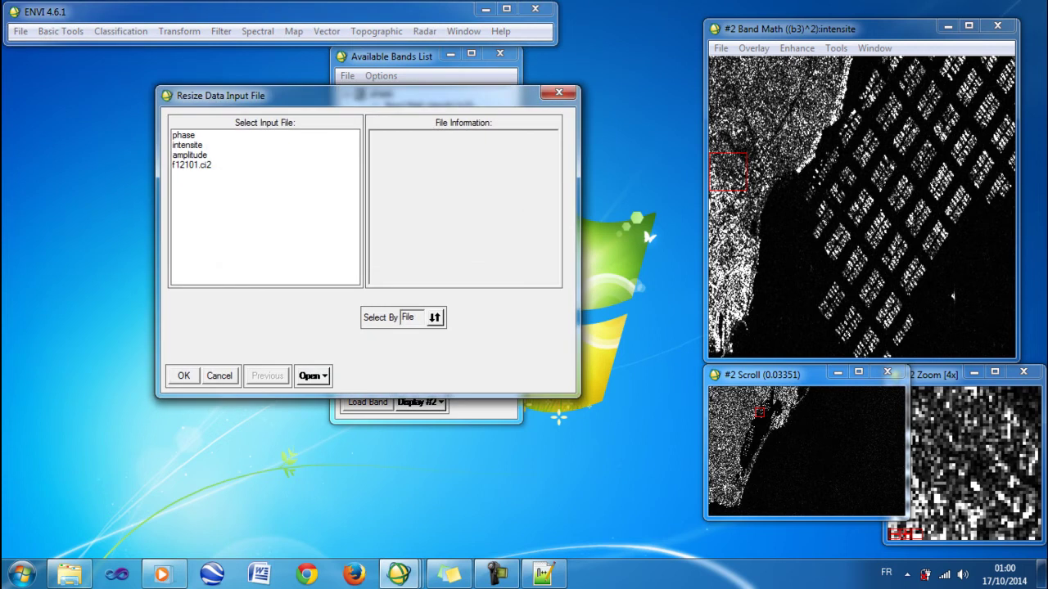
pyautogui.click(187, 145)
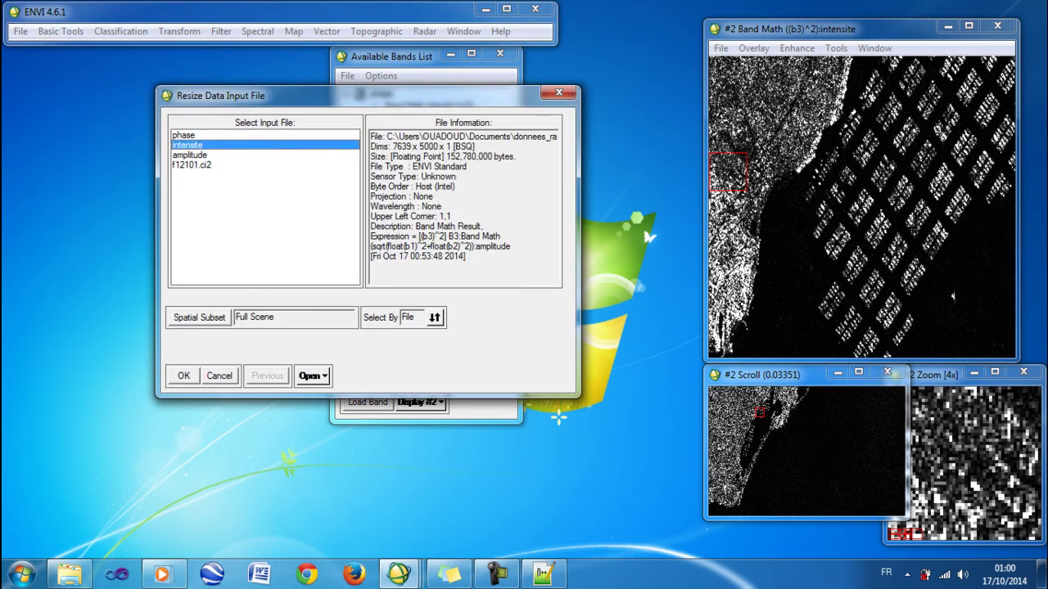
pyautogui.click(184, 376)
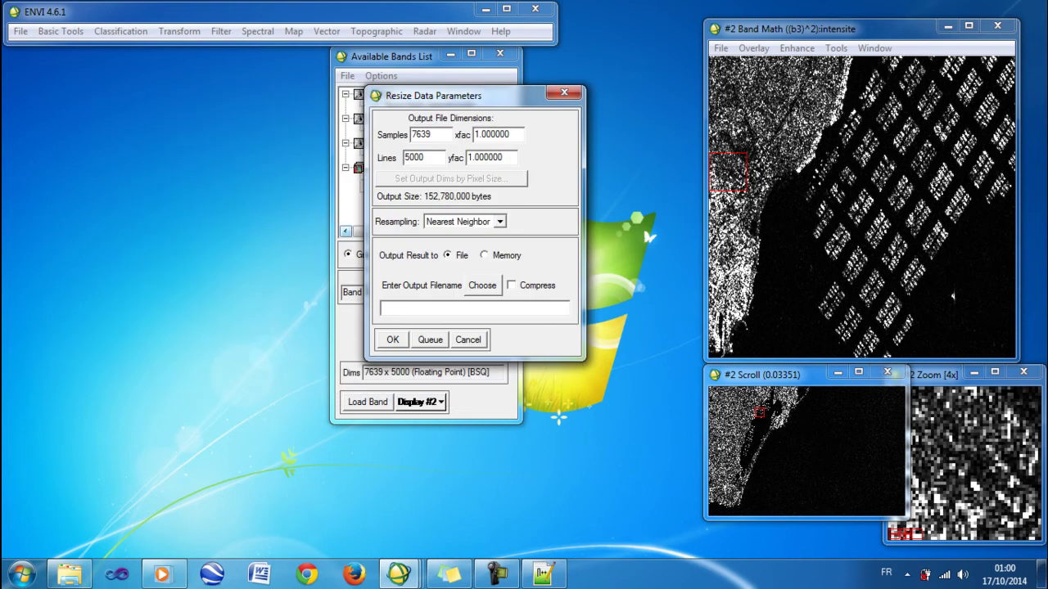
pyautogui.moveTo(433, 95); pyautogui.dragTo(118, 109)
pyautogui.doubleClick(106, 149)
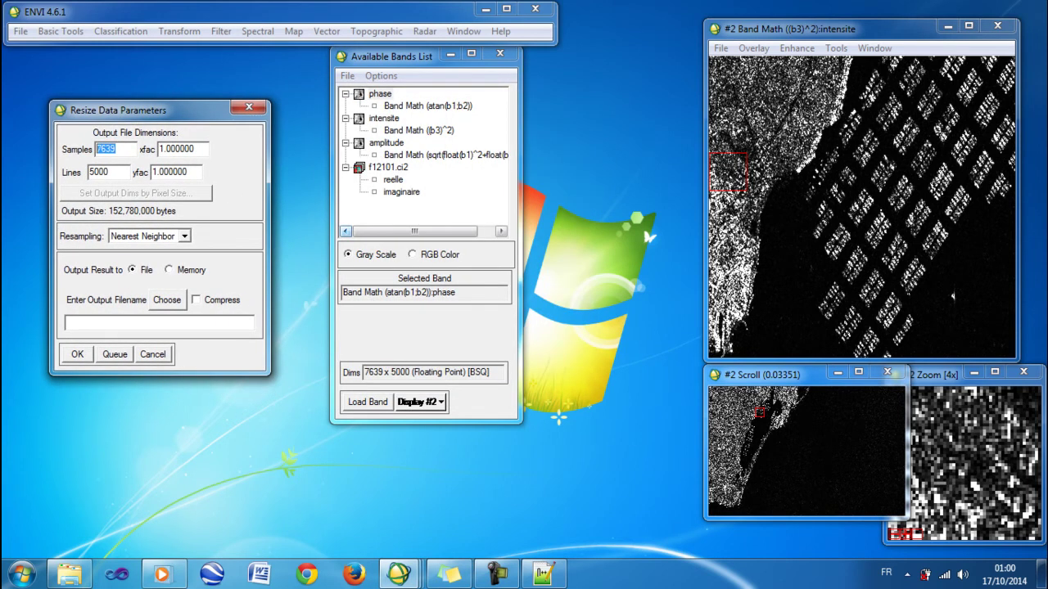
pyautogui.doubleClick(99, 172)
pyautogui.doubleClick(177, 149)
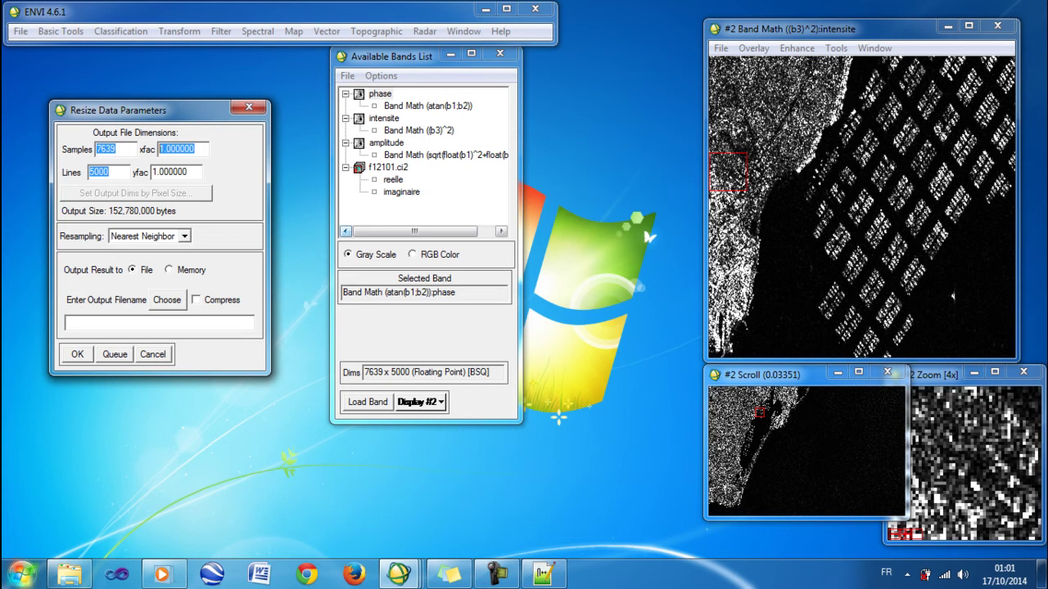
# Step: Open the Windows calculator and compute 1/9 for the resize factor
pyautogui.click(22, 574)
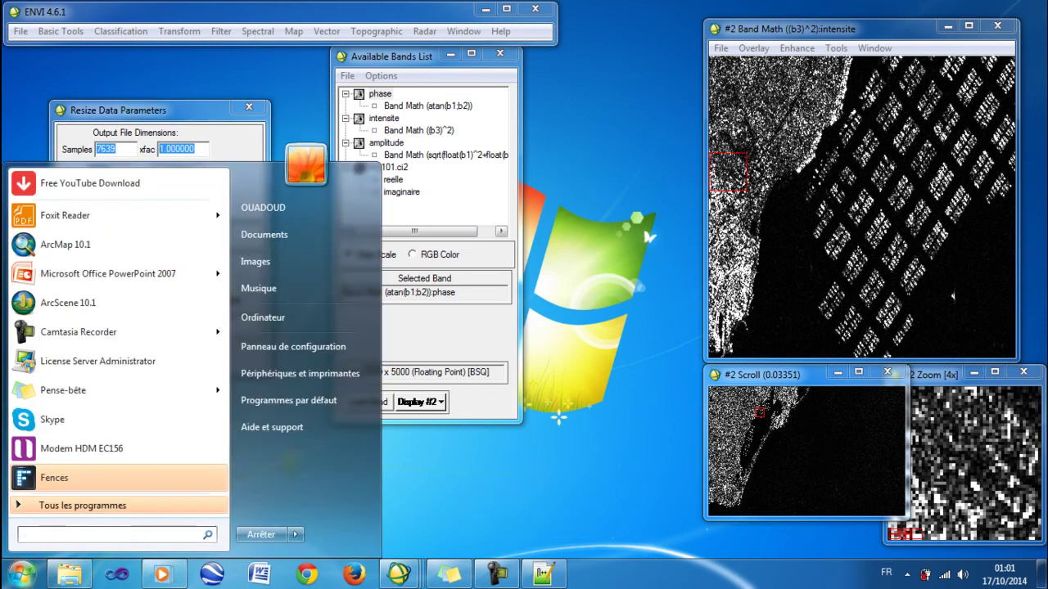
pyautogui.write('cal')
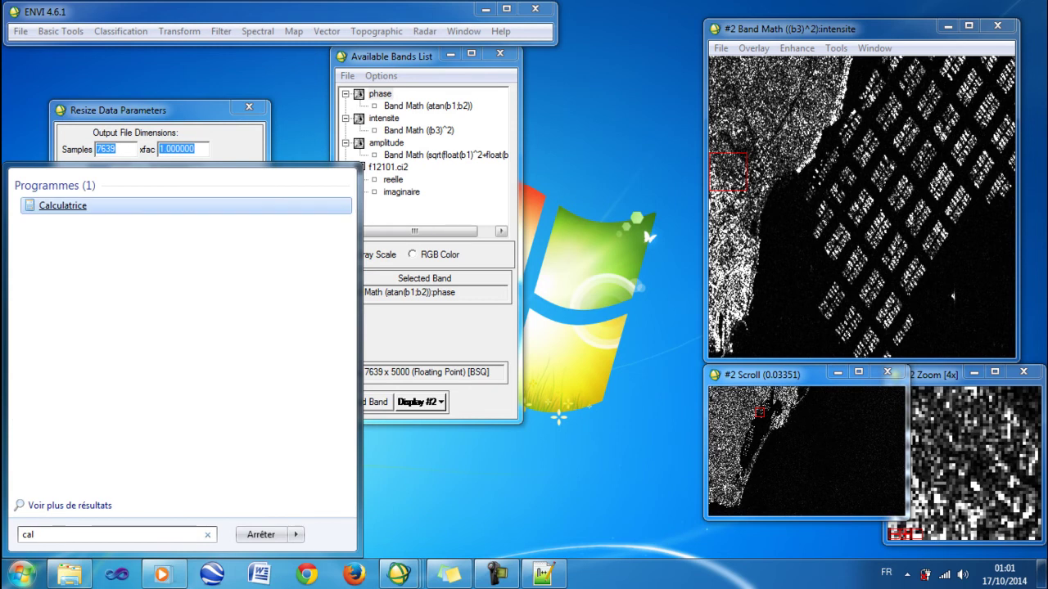
pyautogui.press('Return')
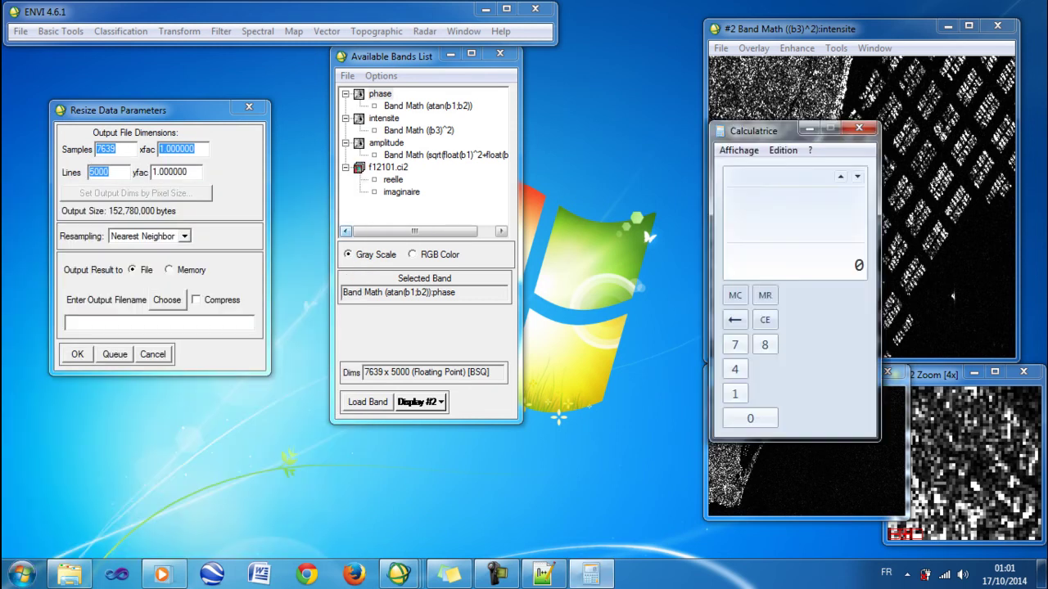
pyautogui.click(735, 394)
pyautogui.write('/9')
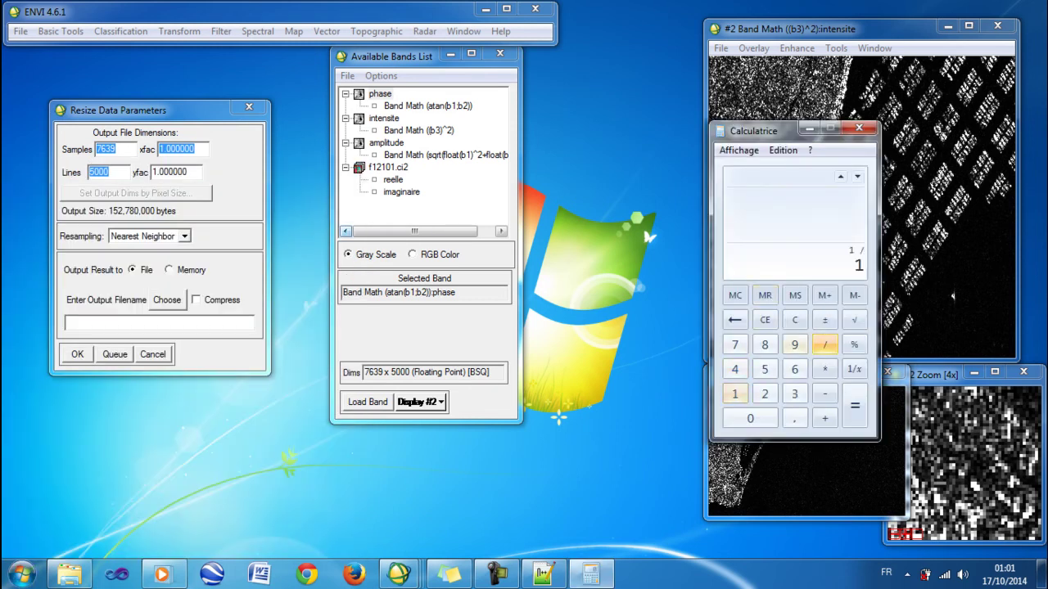
pyautogui.press('Return')
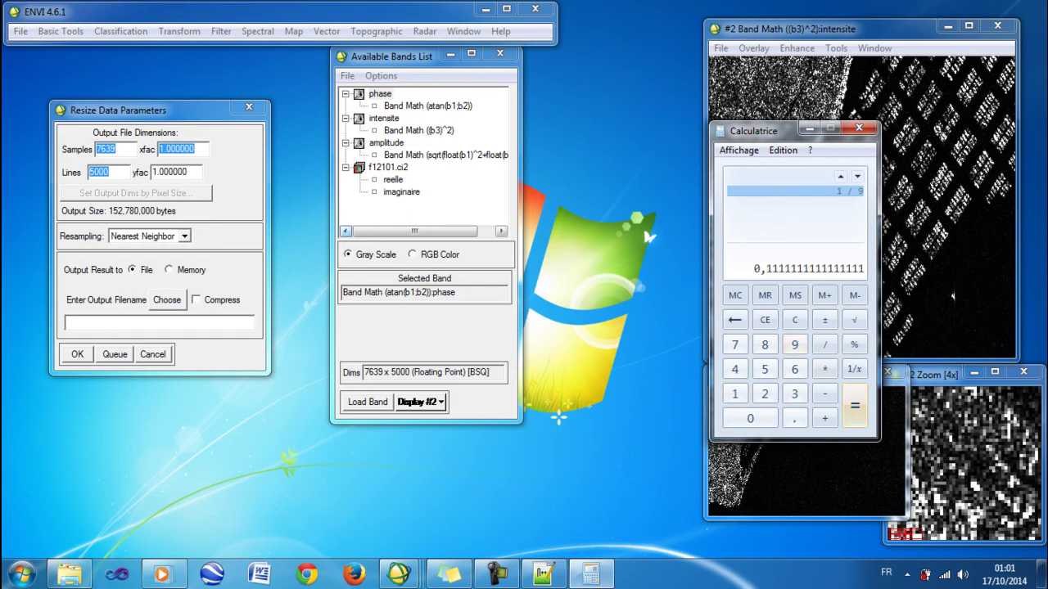
# Step: Set both the xfac and yfac resize factors to 0.111111 and the resampling method to Pixel Aggregate
pyautogui.doubleClick(176, 149)
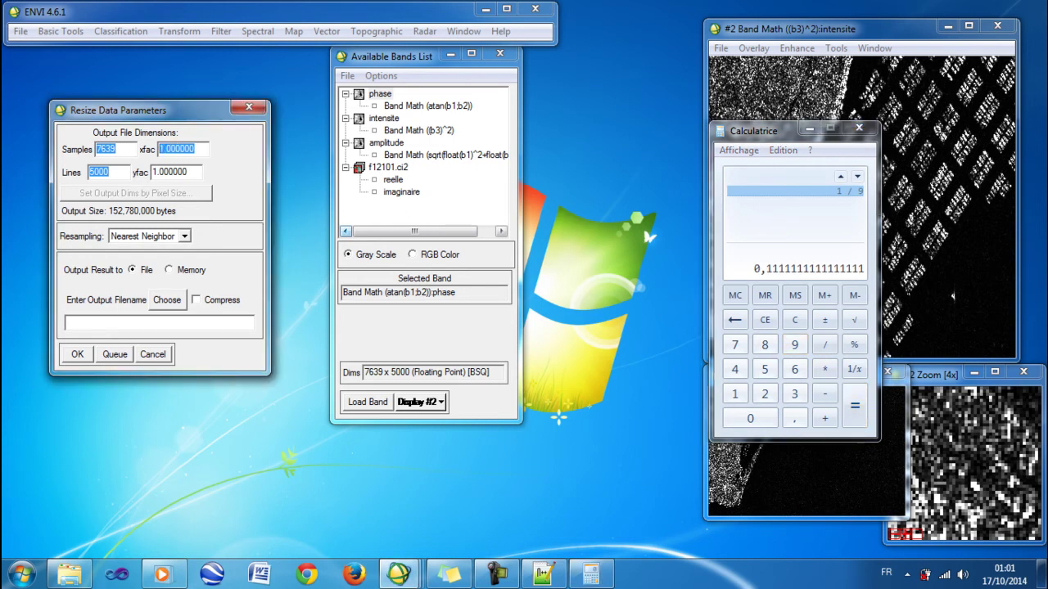
pyautogui.write('0.111111')
pyautogui.press('Tab')
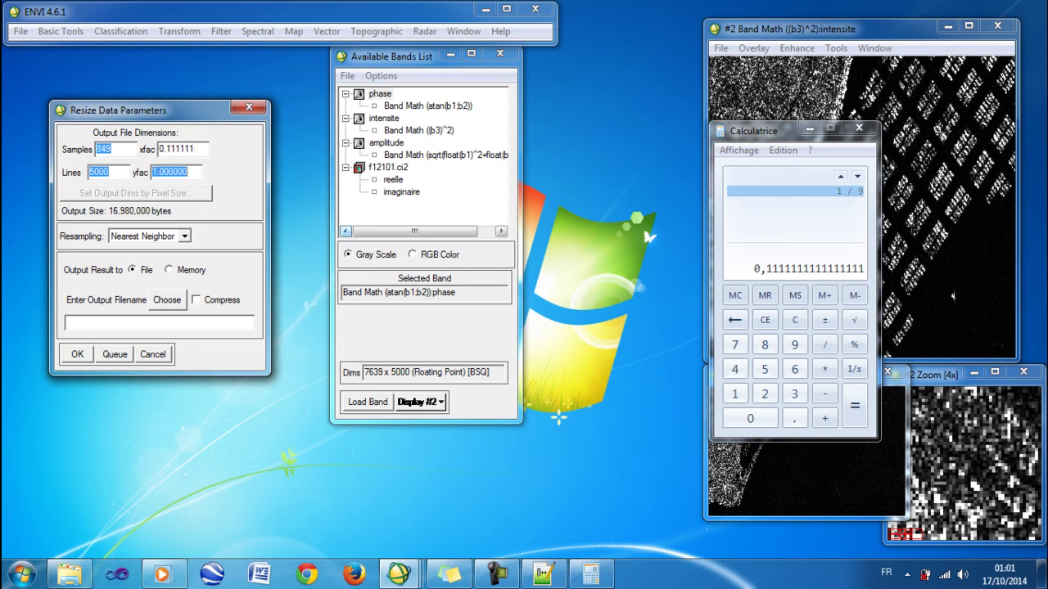
pyautogui.moveTo(96, 149)
pyautogui.mouseDown()
pyautogui.moveTo(113, 149)
pyautogui.moveTo(101, 149)
pyautogui.mouseUp()
pyautogui.write('0.111111')
pyautogui.press('Return')
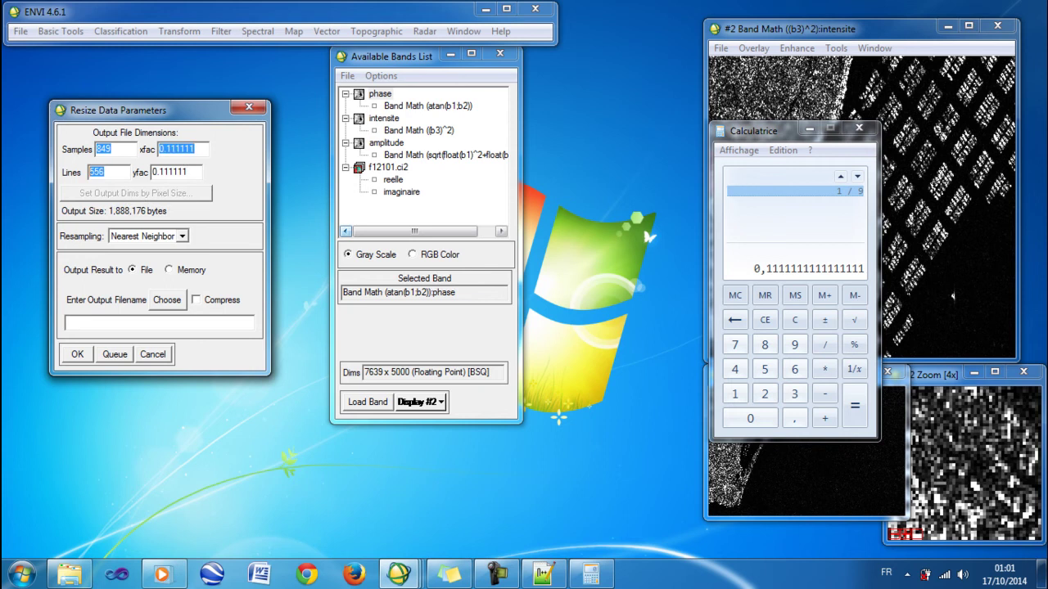
pyautogui.click(181, 236)
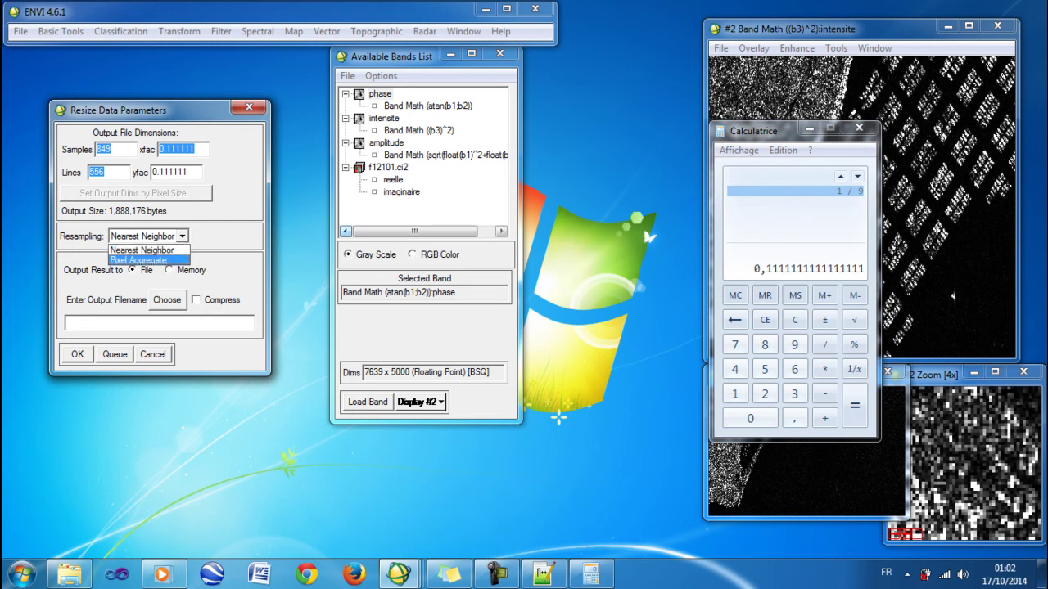
pyautogui.click(139, 261)
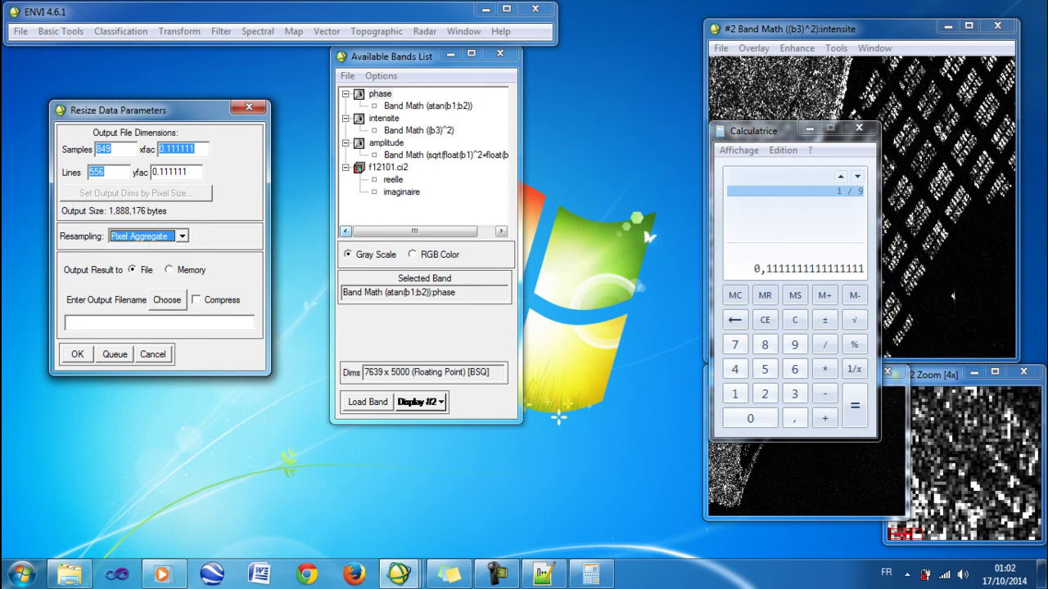
# Step: Name the output file resampling_9 in the resultats folder, close the calculator and run the resize
pyautogui.click(166, 300)
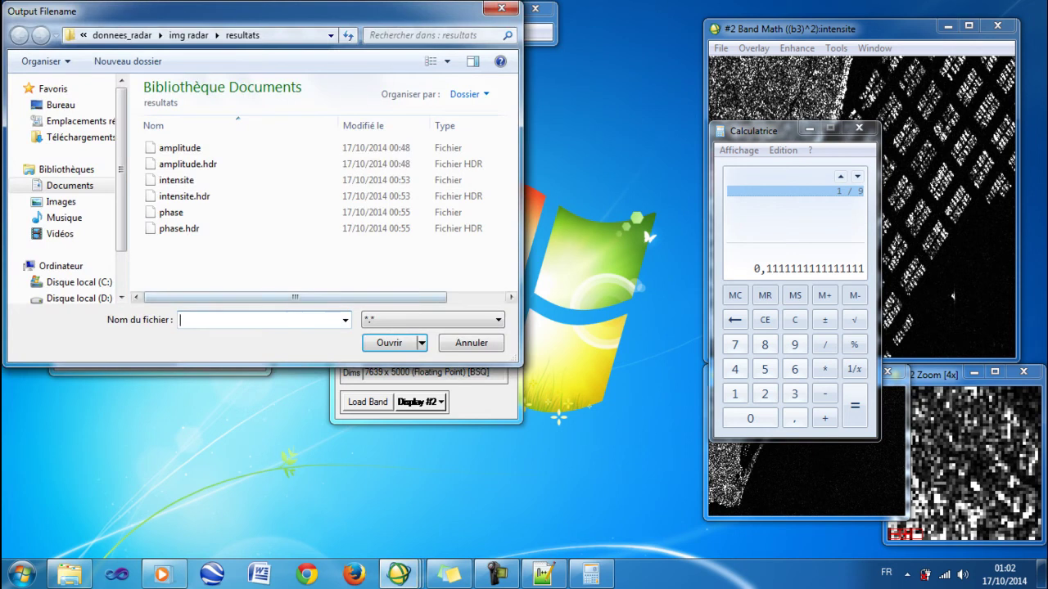
pyautogui.write('re')
pyautogui.moveTo(205, 11); pyautogui.dragTo(493, 26)
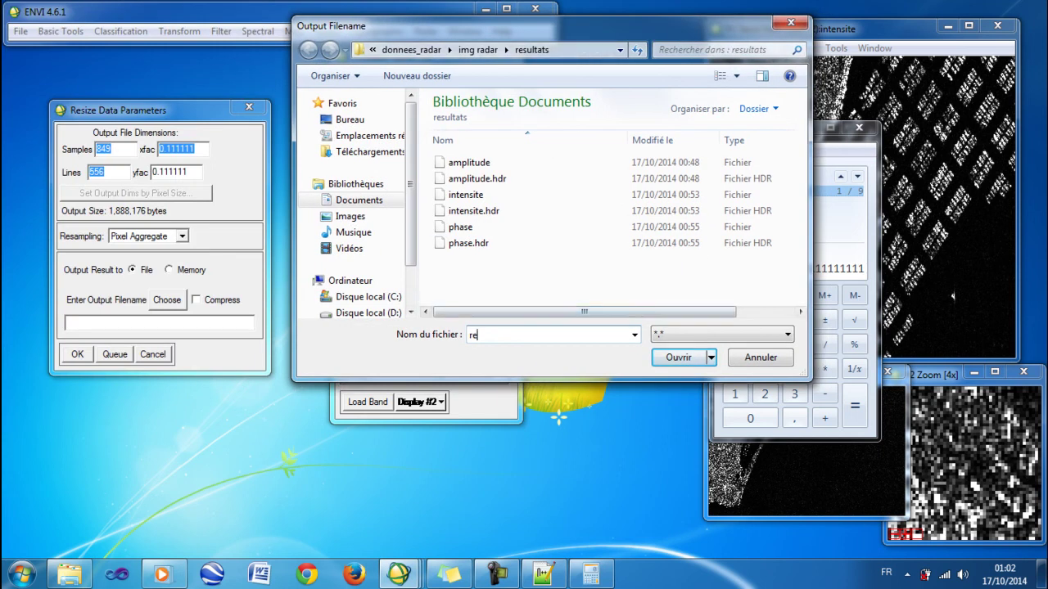
pyautogui.write('sampling9')
pyautogui.press('BackSpace')
pyautogui.write('_9')
pyautogui.click(678, 358)
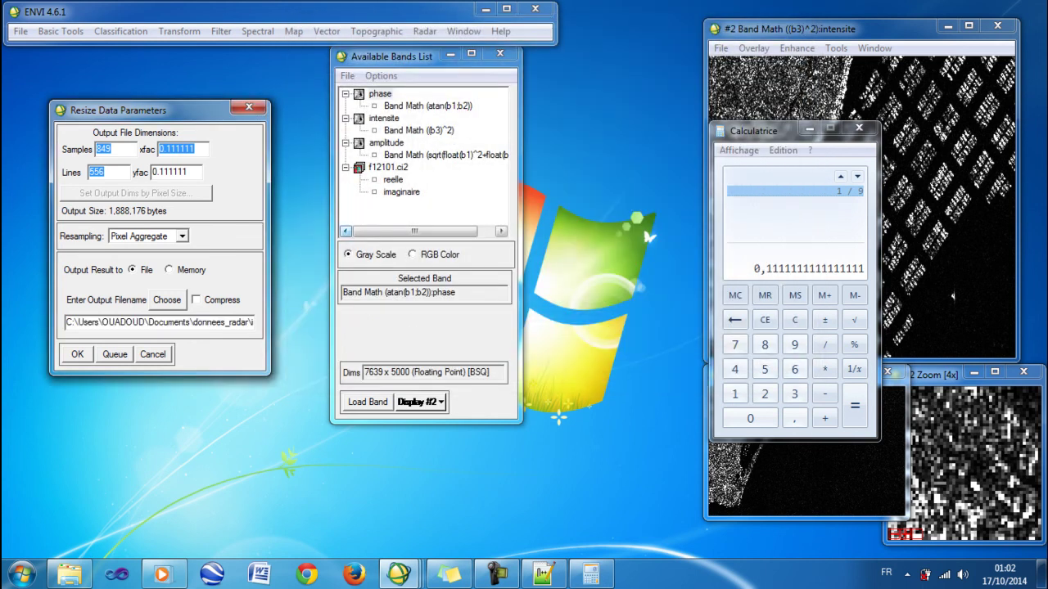
pyautogui.click(858, 128)
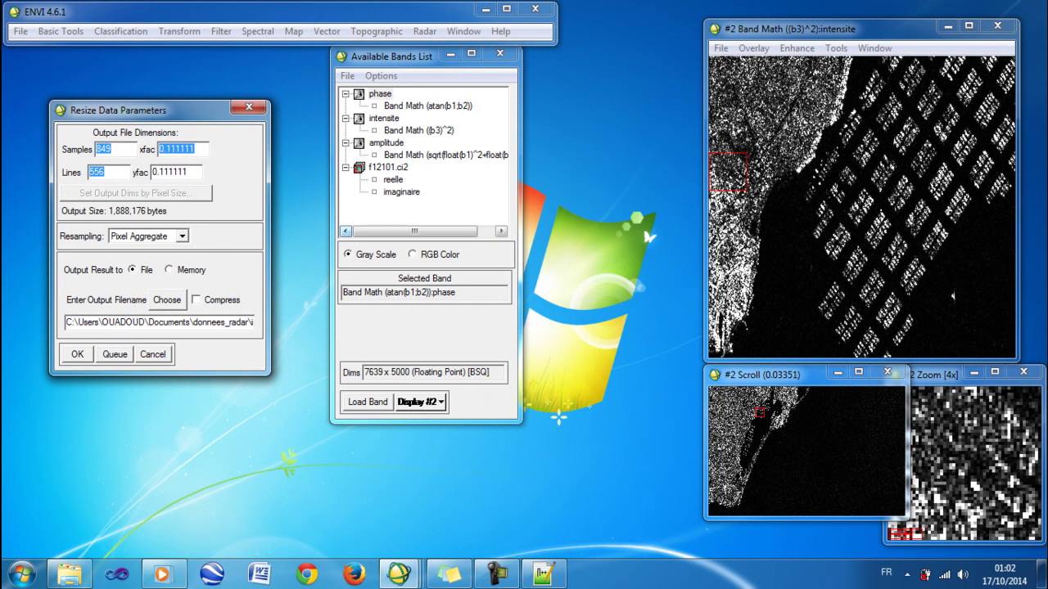
pyautogui.click(77, 354)
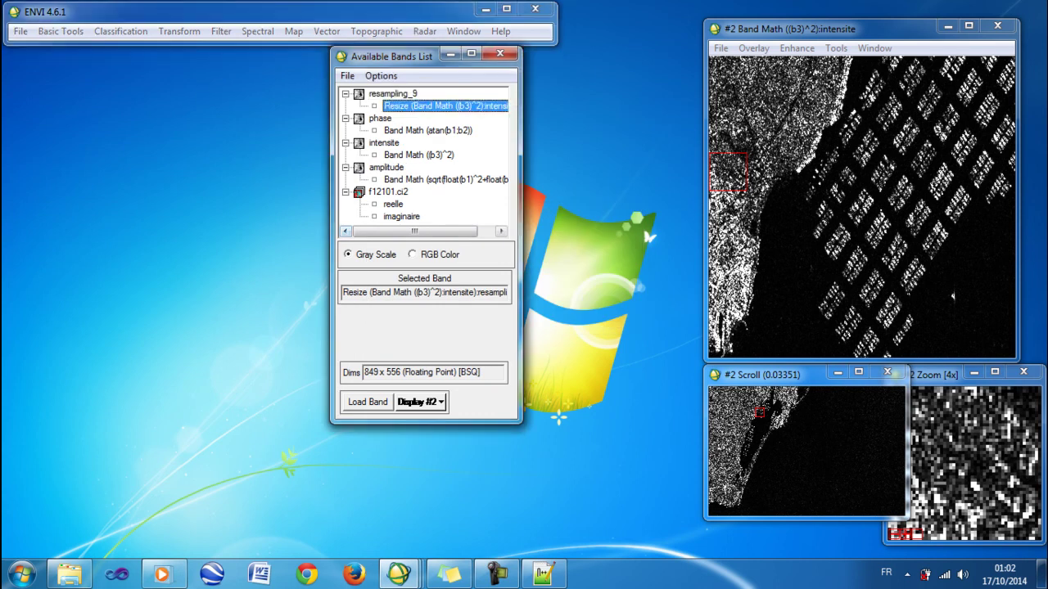
# Step: Load the resized intensity band from resampling_9 into a new display as gray scale
pyautogui.click(420, 402)
pyautogui.click(430, 422)
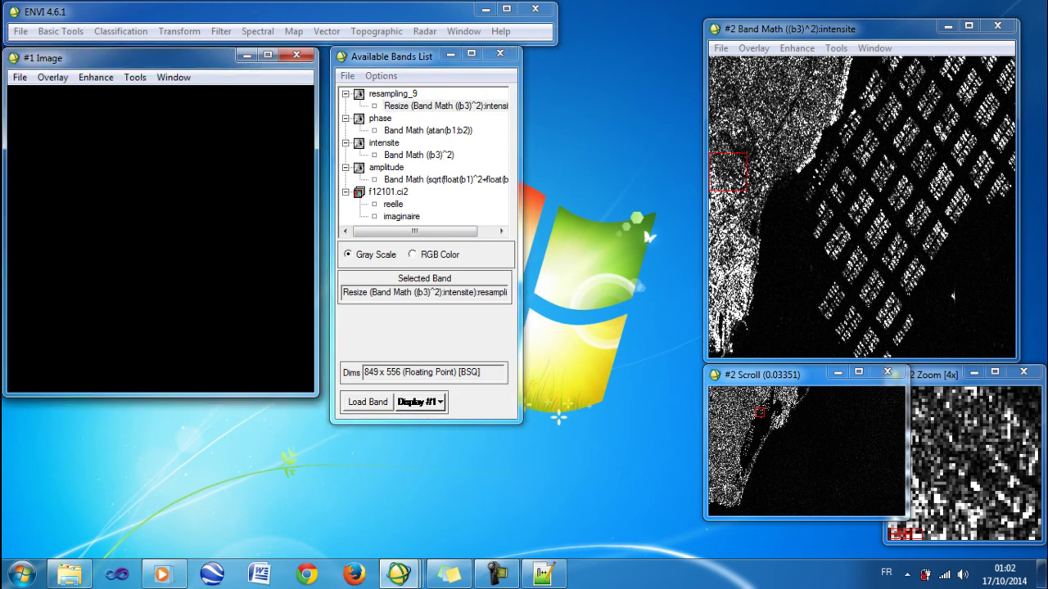
pyautogui.click(367, 402)
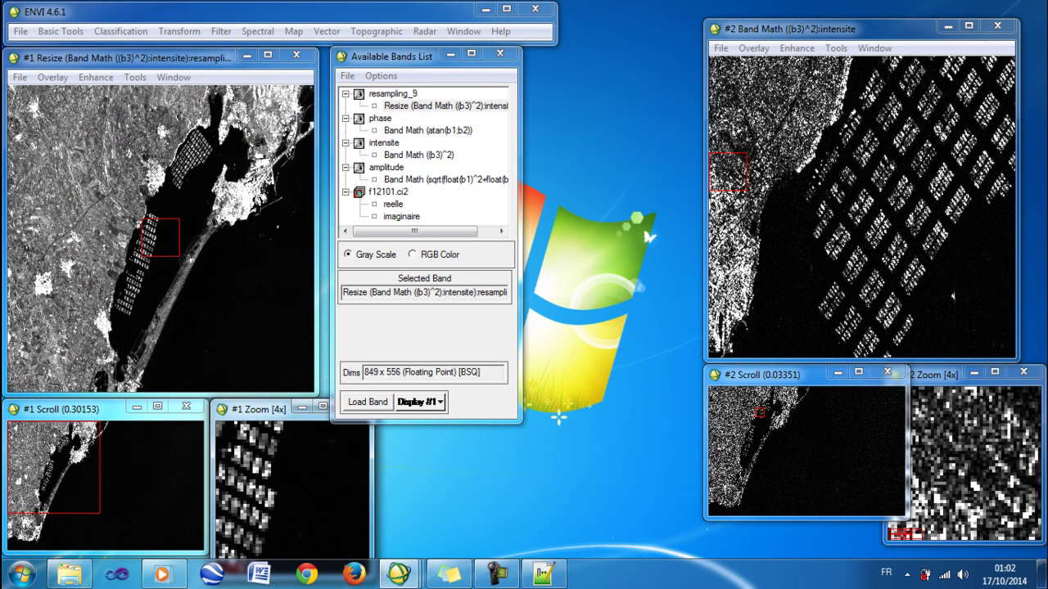
# Step: Examine the overview of the resized image, then view the land area west of the lagoon in the original intensite display
pyautogui.moveTo(54, 468)
pyautogui.mouseDown()
pyautogui.moveTo(108, 467)
pyautogui.moveTo(54, 467)
pyautogui.mouseUp()
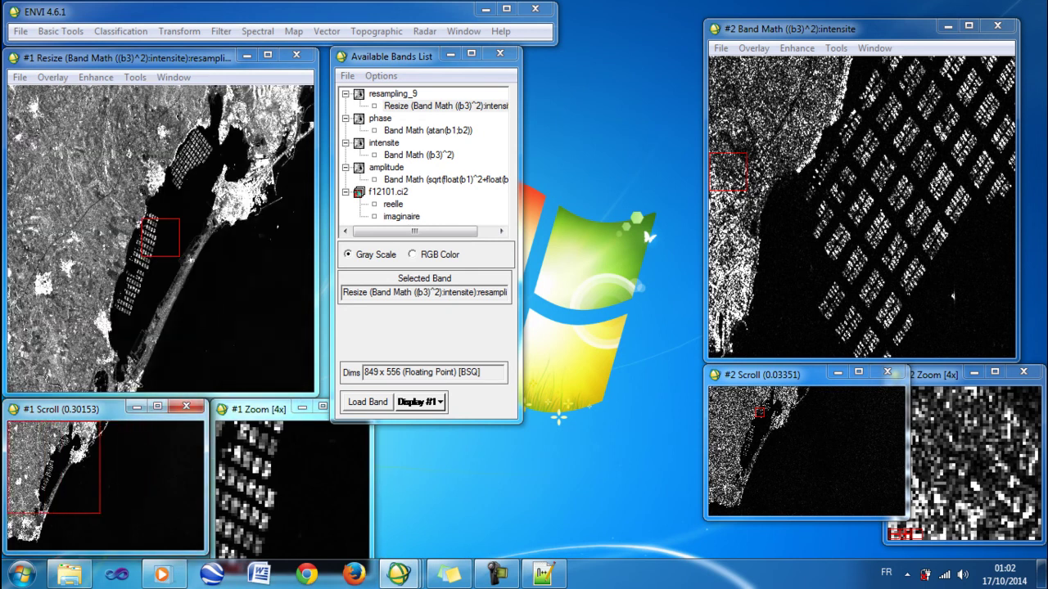
pyautogui.moveTo(54, 468)
pyautogui.mouseDown()
pyautogui.moveTo(54, 499)
pyautogui.moveTo(54, 468)
pyautogui.mouseUp()
pyautogui.click(716, 393)
pyautogui.click(722, 417)
pyautogui.click(730, 442)
pyautogui.click(730, 442)
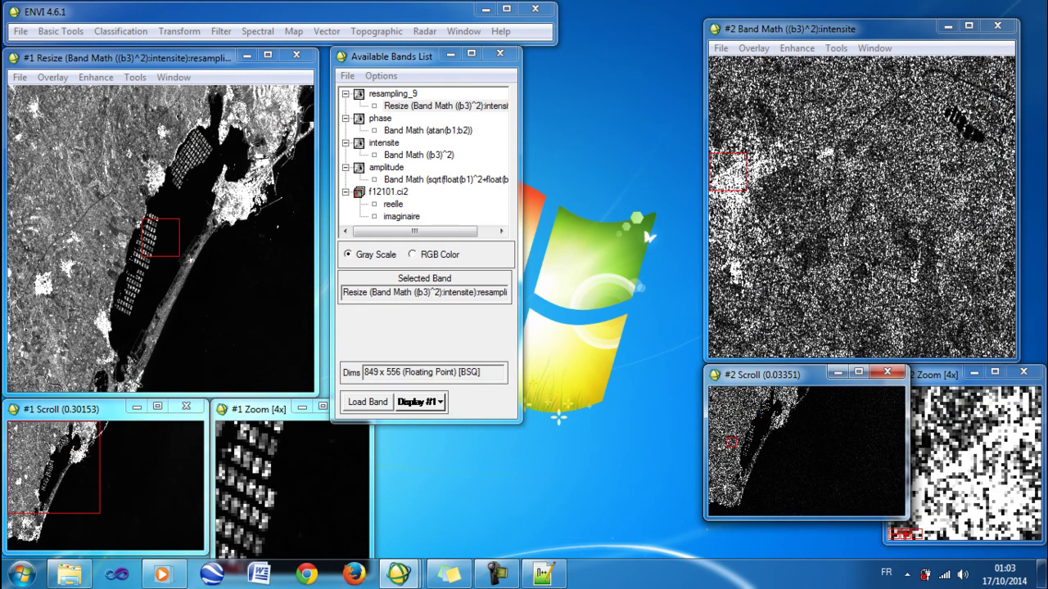
# Step: Inspect the coastal urban area around the lagoon inlet of the resized image in the 4x zoom
pyautogui.click(245, 207)
pyautogui.click(252, 178)
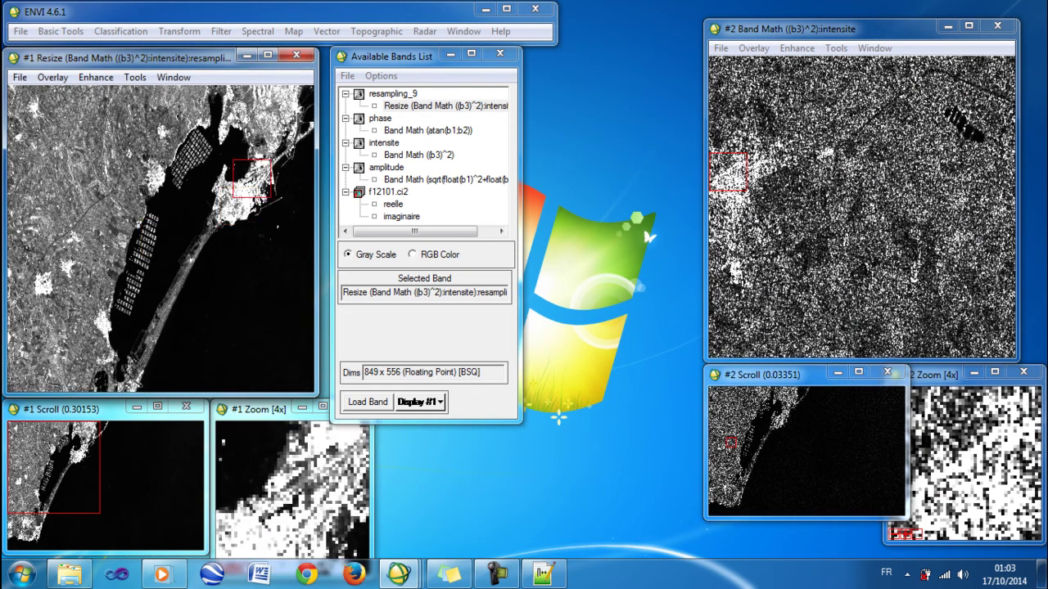
pyautogui.click(273, 133)
pyautogui.click(279, 104)
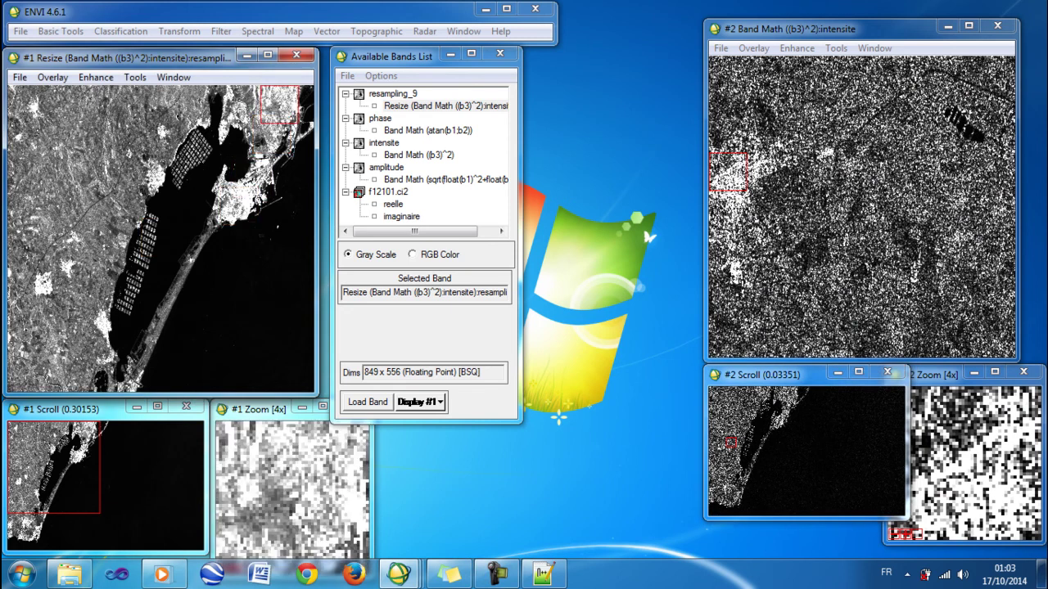
pyautogui.click(248, 104)
pyautogui.click(233, 184)
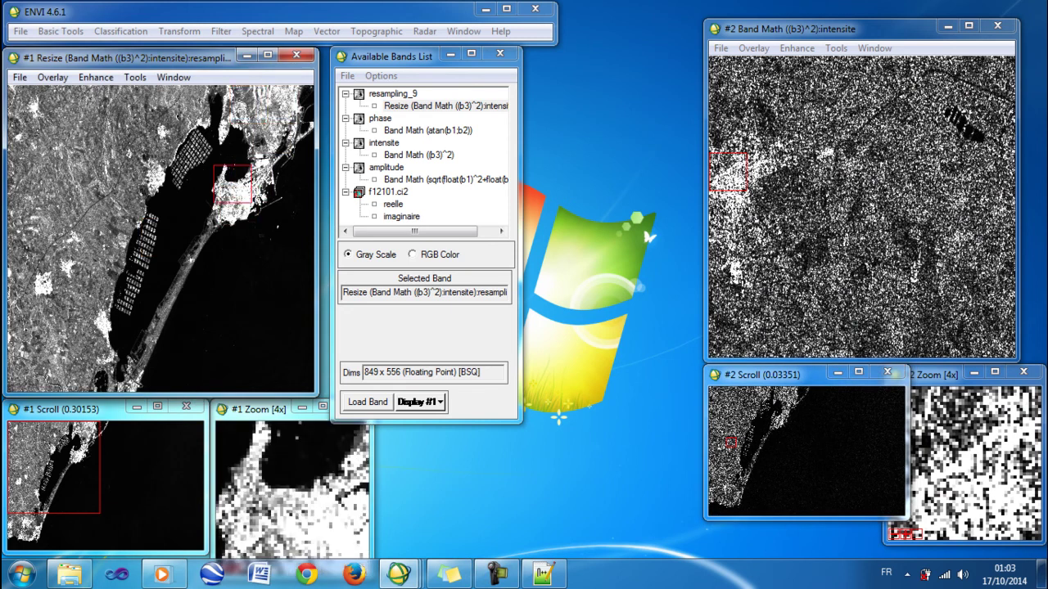
pyautogui.click(237, 203)
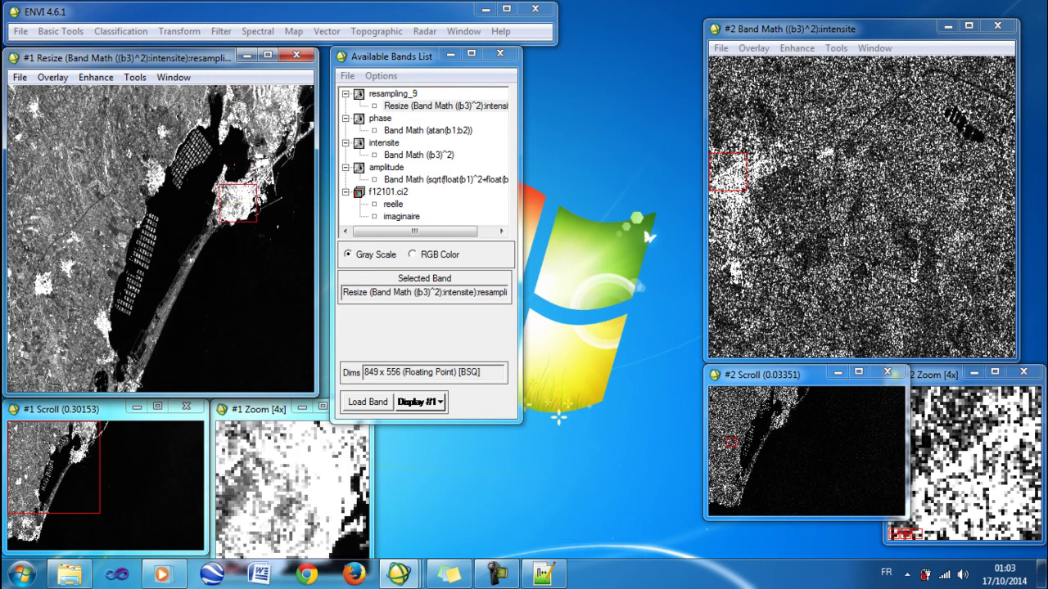
pyautogui.click(212, 192)
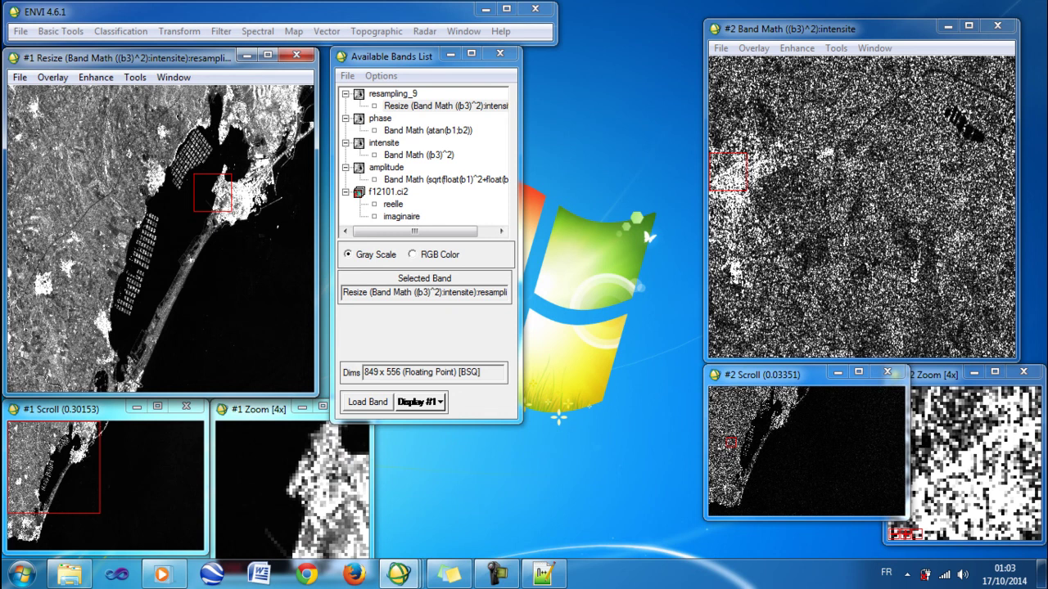
pyautogui.click(250, 209)
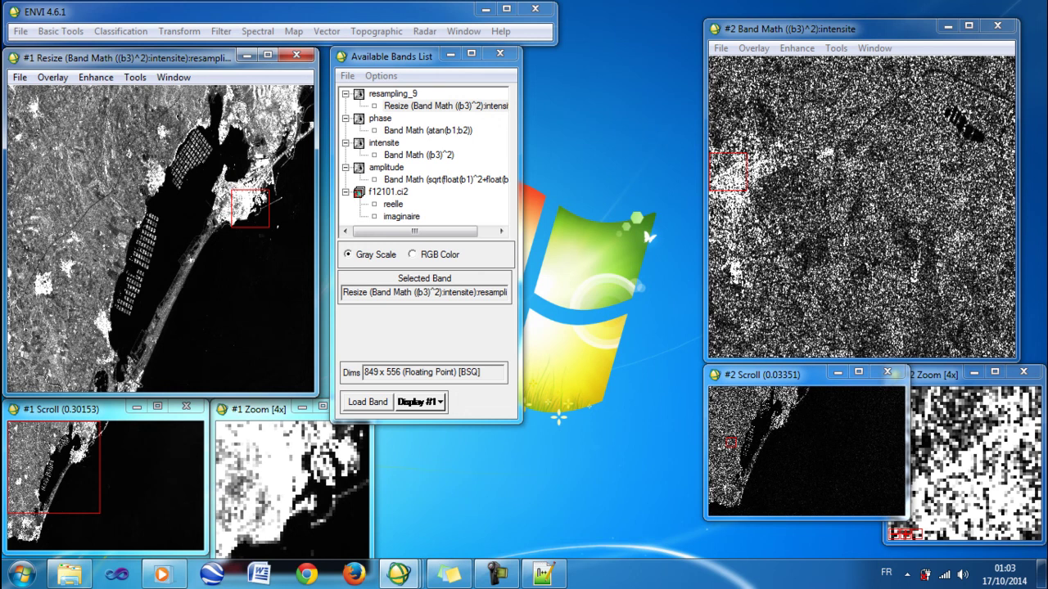